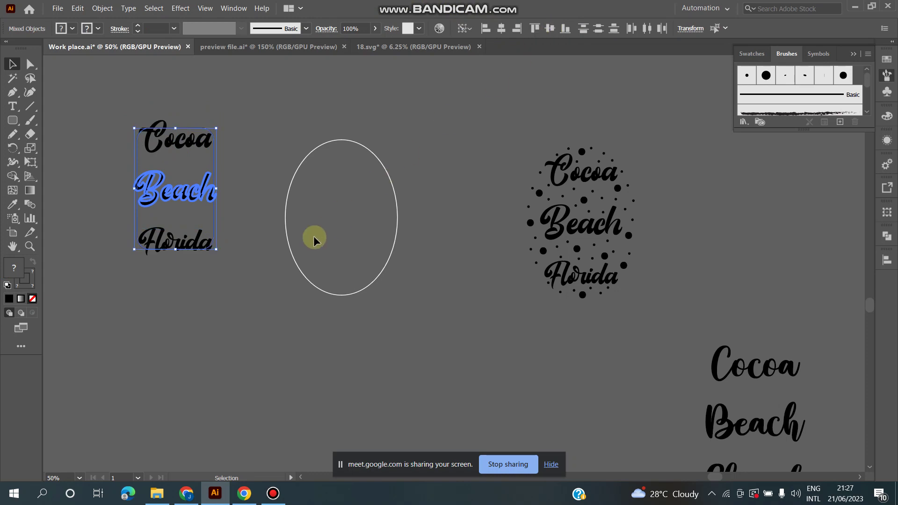
# - Scale the word Beach down from both sides so it fits within the width of the rounded rectangle
pyautogui.click(271, 275)
pyautogui.scroll(1, 176, 112)
pyautogui.scroll(1, 176, 112)
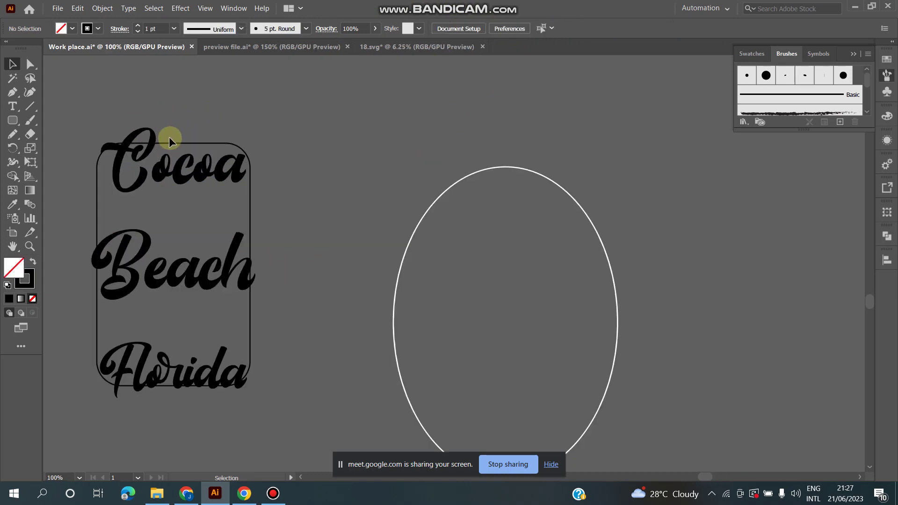
pyautogui.click(99, 268)
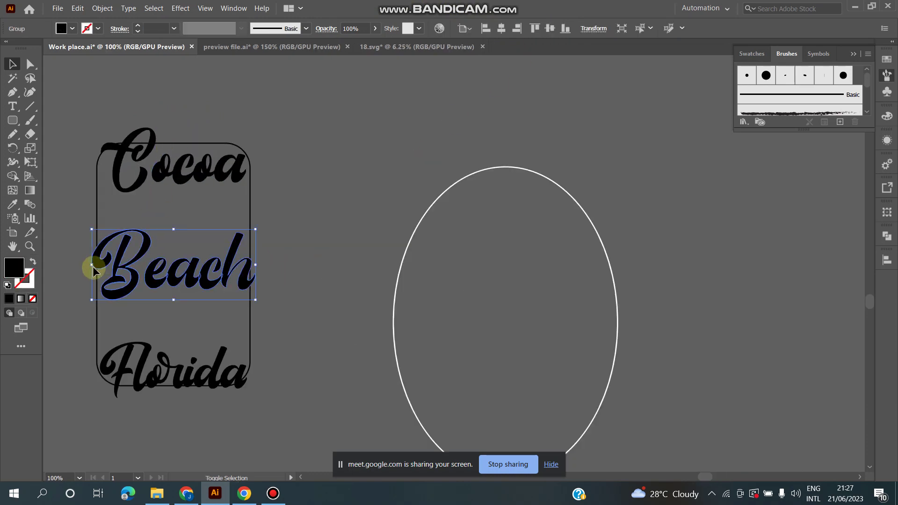
pyautogui.moveTo(93, 265); pyautogui.dragTo(97, 275)
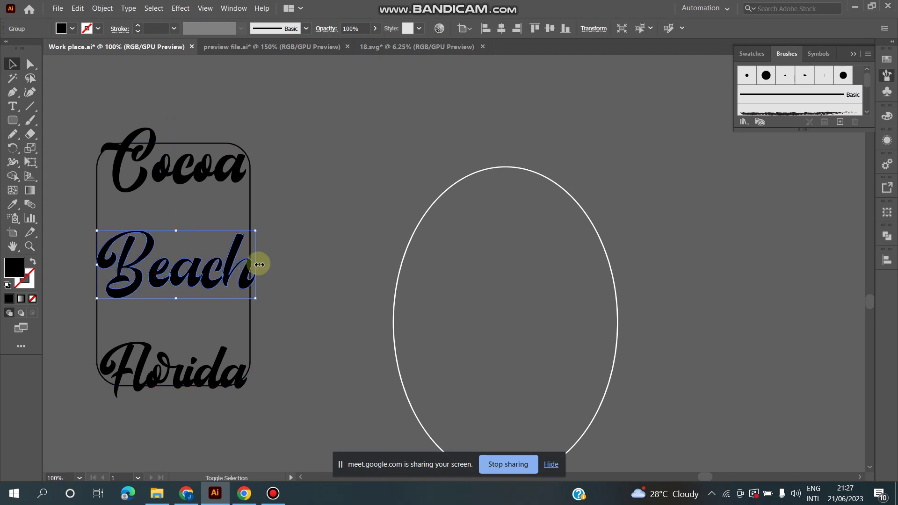
pyautogui.moveTo(256, 262); pyautogui.dragTo(250, 280)
# - Move the word Cocoa down and the word Florida up so both sit inside the rounded rectangle
pyautogui.moveTo(295, 209); pyautogui.dragTo(439, 172)
pyautogui.moveTo(281, 129); pyautogui.dragTo(281, 135)
pyautogui.scroll(-2, 442, 106)
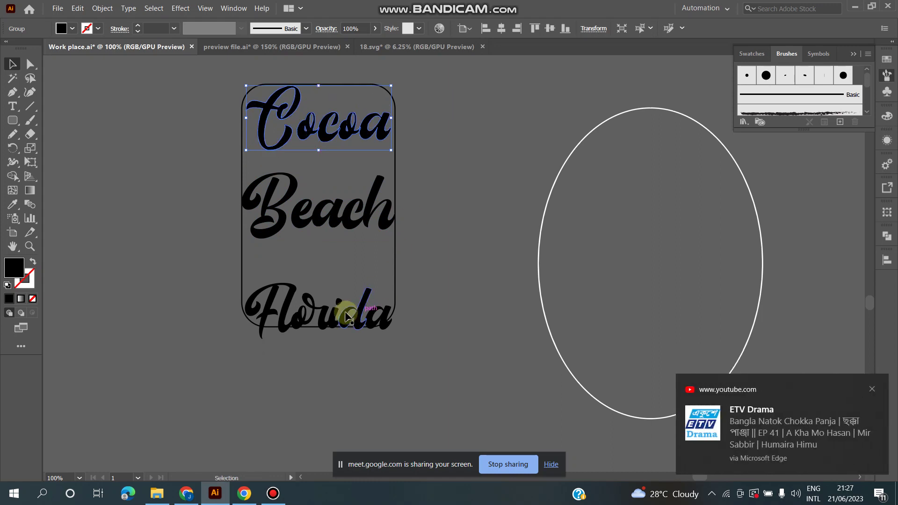
pyautogui.moveTo(344, 310); pyautogui.dragTo(345, 300)
pyautogui.click(453, 254)
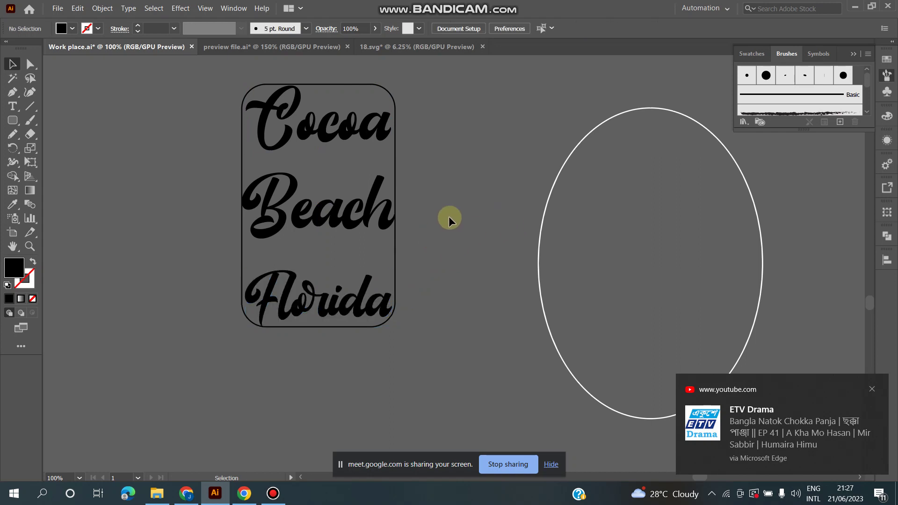
# - Paint eleven large dots in the gaps around Cocoa, Beach and Florida with the Paintbrush tool and the 15 pt. Round brush
pyautogui.click(30, 121)
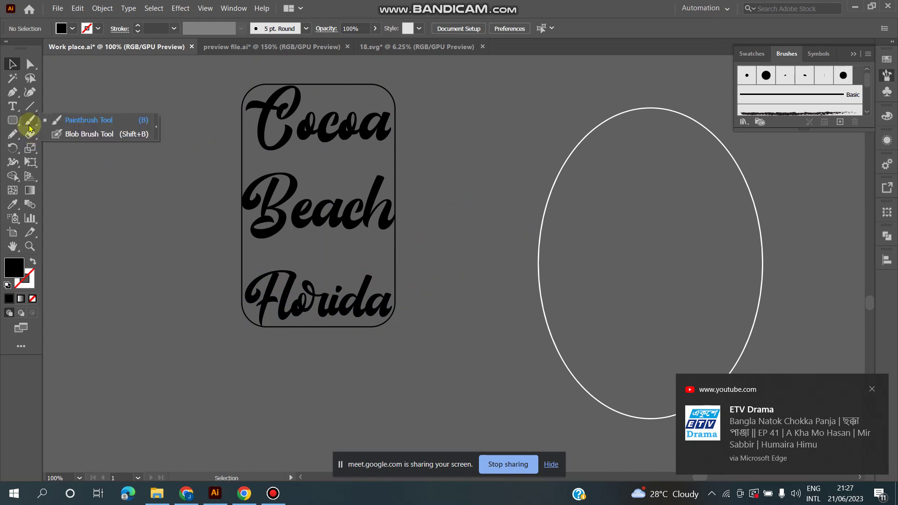
pyautogui.click(89, 120)
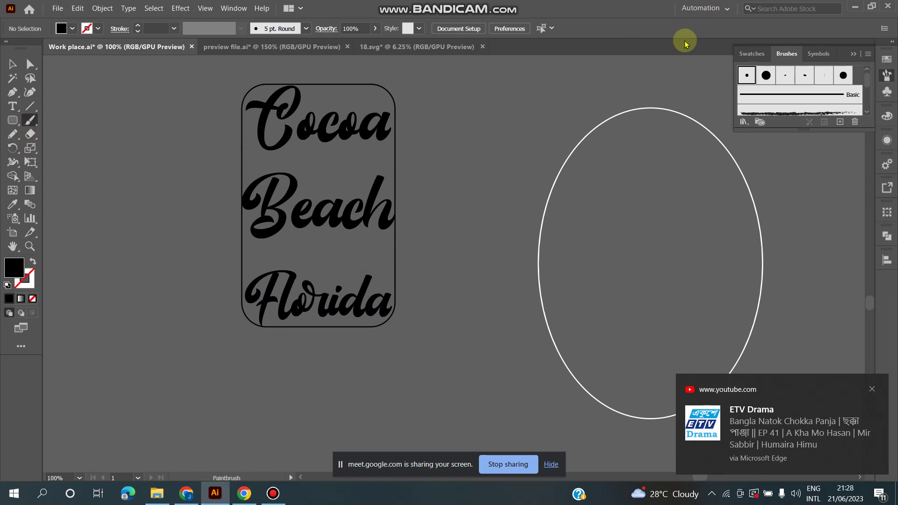
pyautogui.click(761, 76)
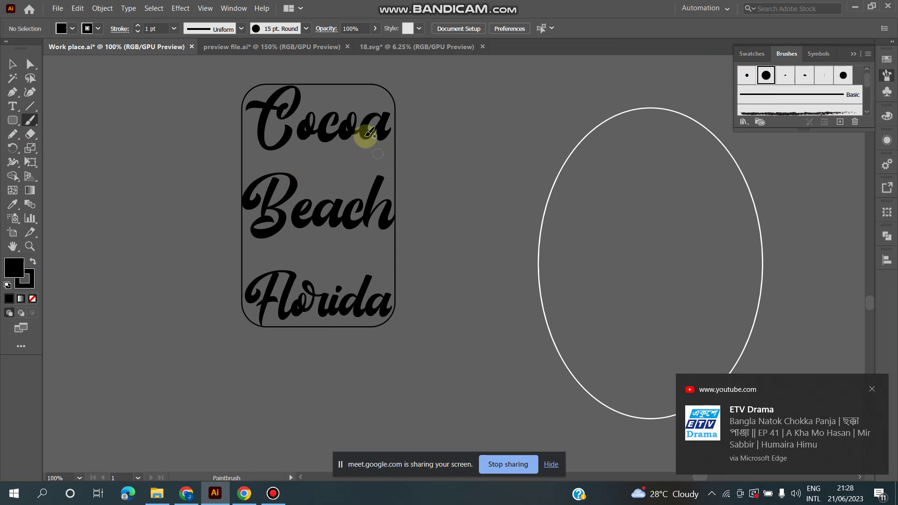
pyautogui.click(369, 94)
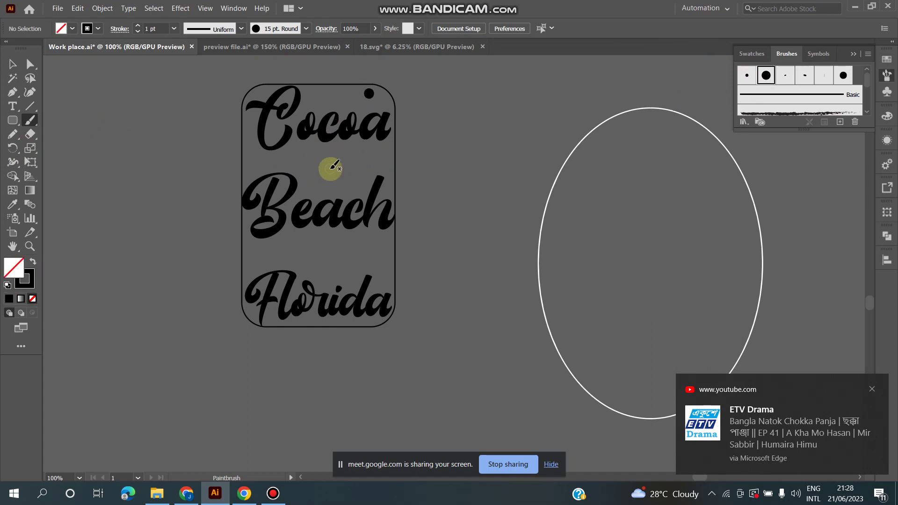
pyautogui.click(330, 169)
pyautogui.click(251, 158)
pyautogui.click(308, 256)
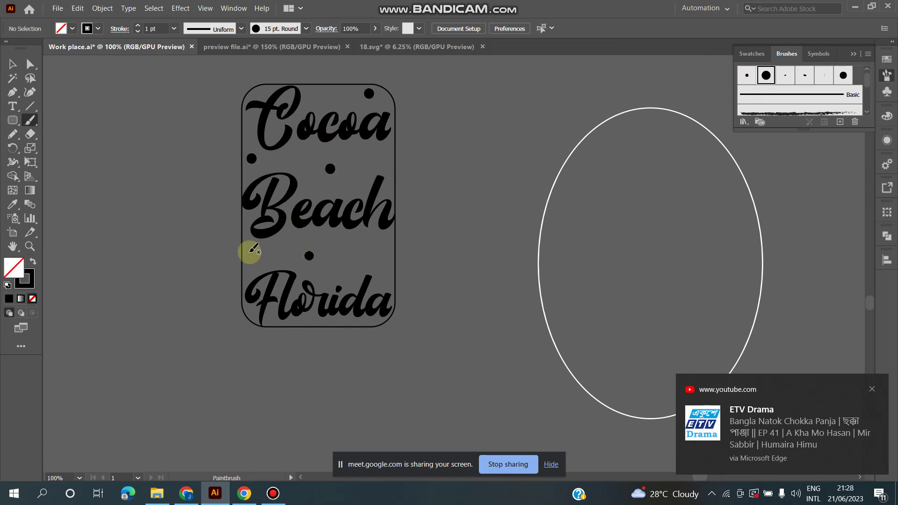
pyautogui.click(249, 260)
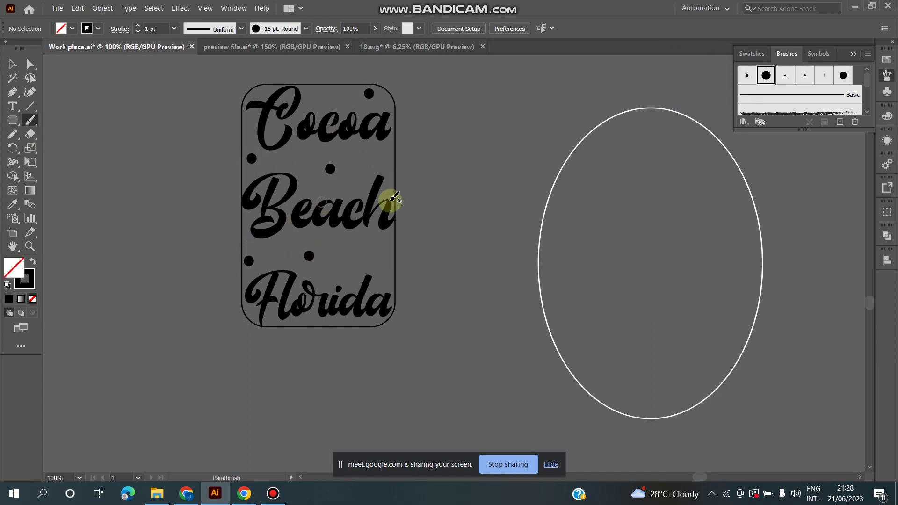
pyautogui.click(390, 277)
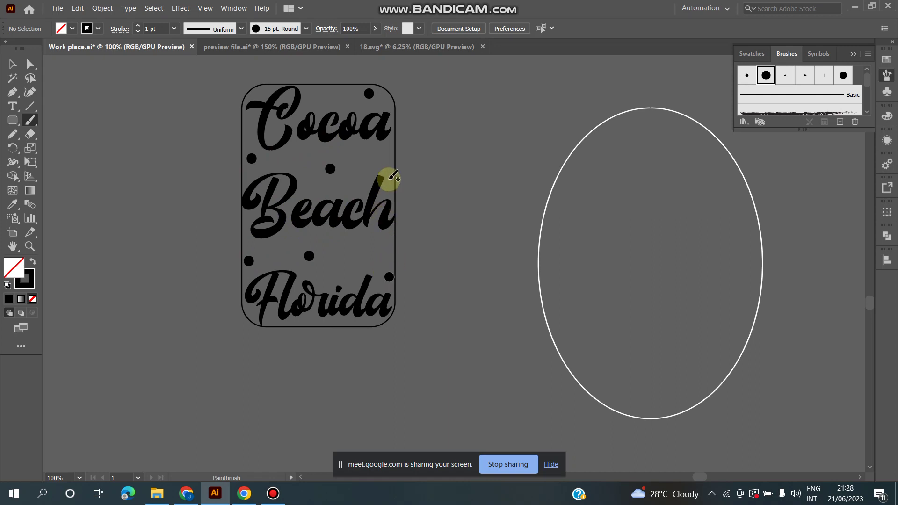
pyautogui.click(387, 158)
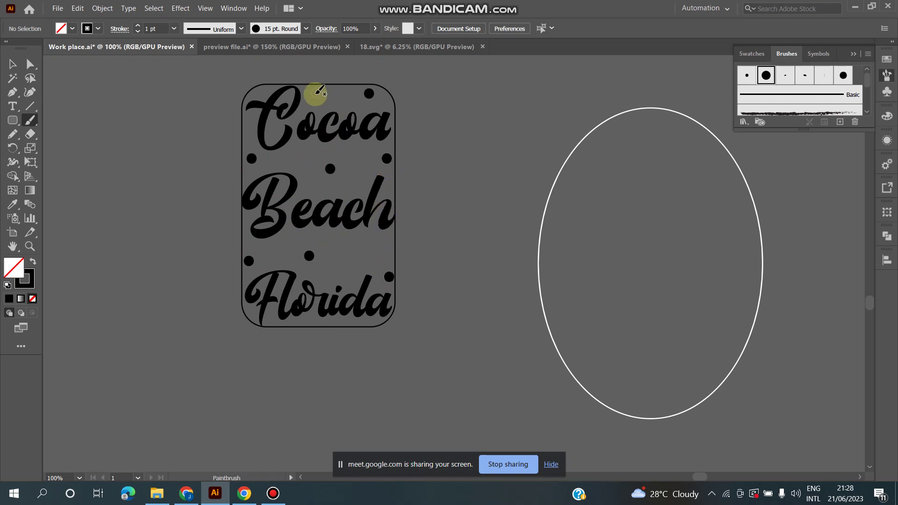
pyautogui.click(315, 94)
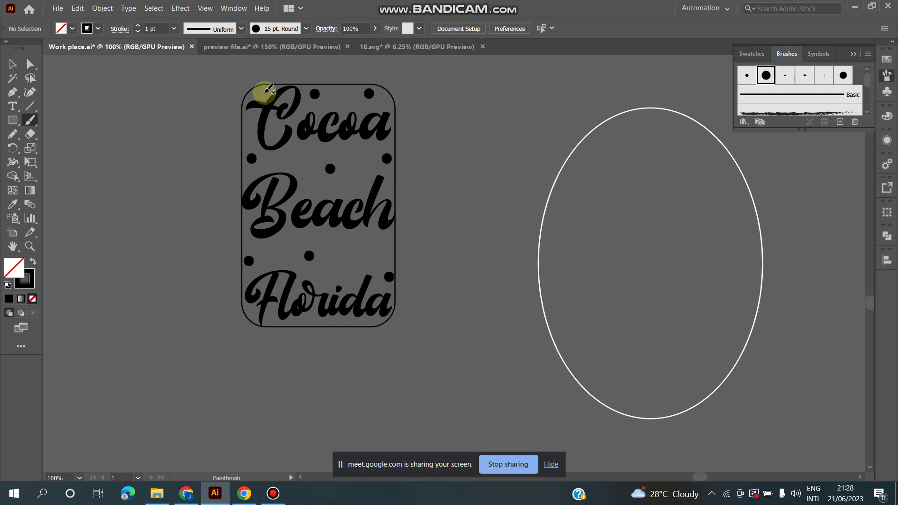
pyautogui.click(258, 92)
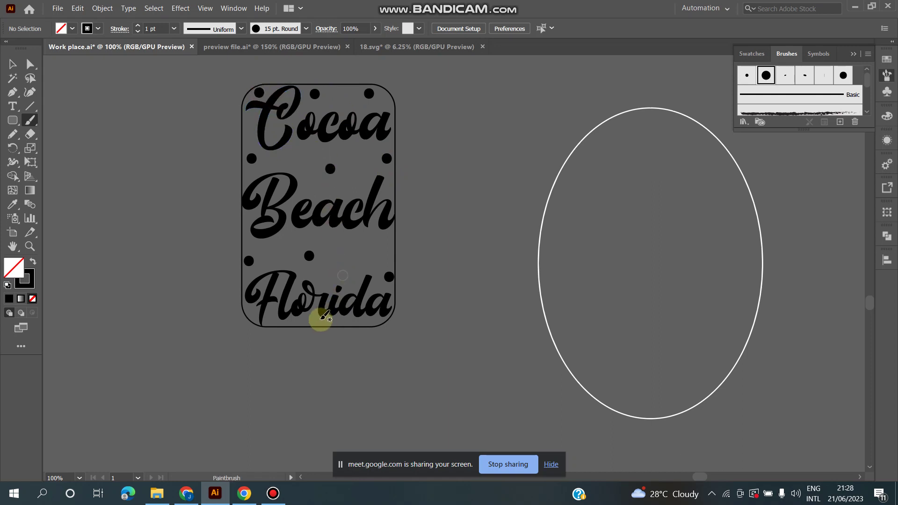
pyautogui.click(312, 320)
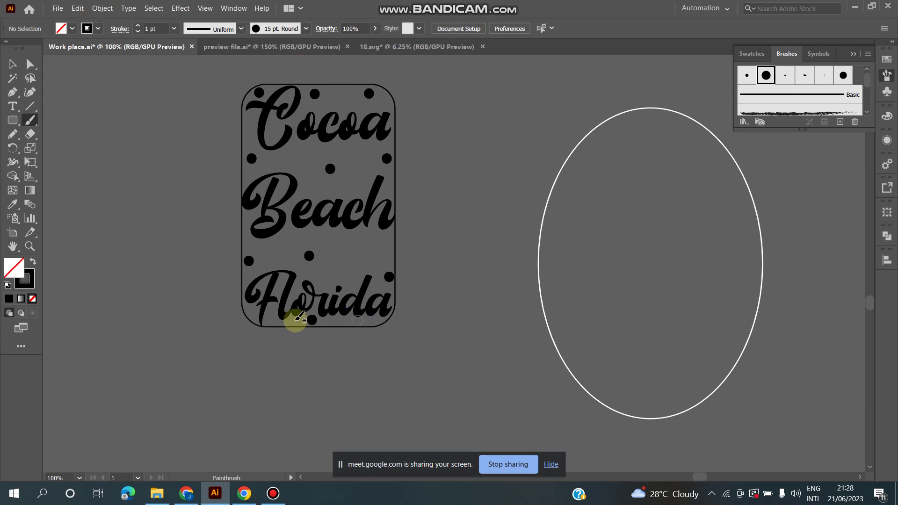
pyautogui.click(359, 245)
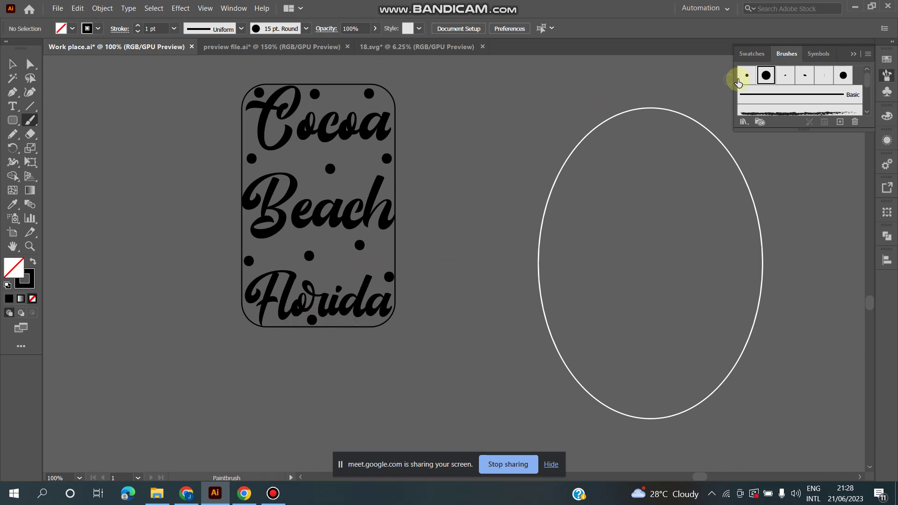
# - Fill the remaining gaps around the three words inside the rounded rectangle with small scattered dots using the 5 pt. Round brush
pyautogui.click(745, 75)
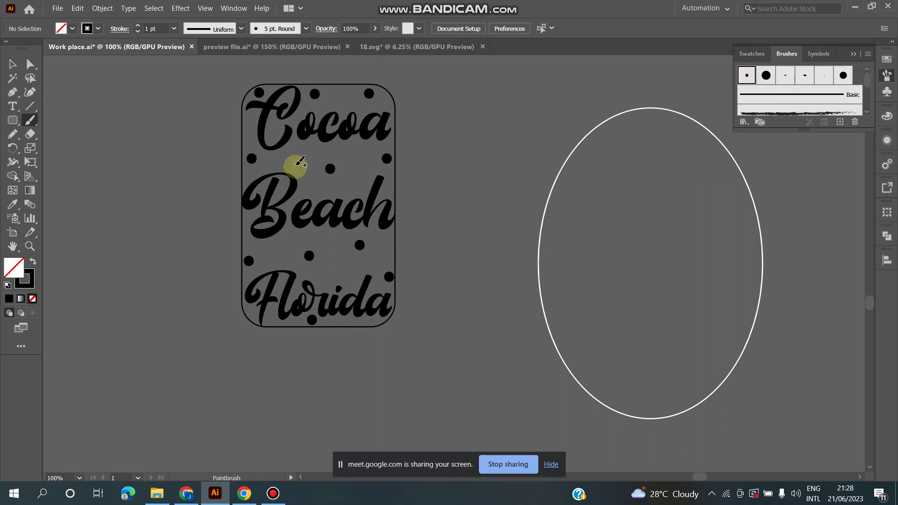
pyautogui.click(295, 158)
pyautogui.click(349, 102)
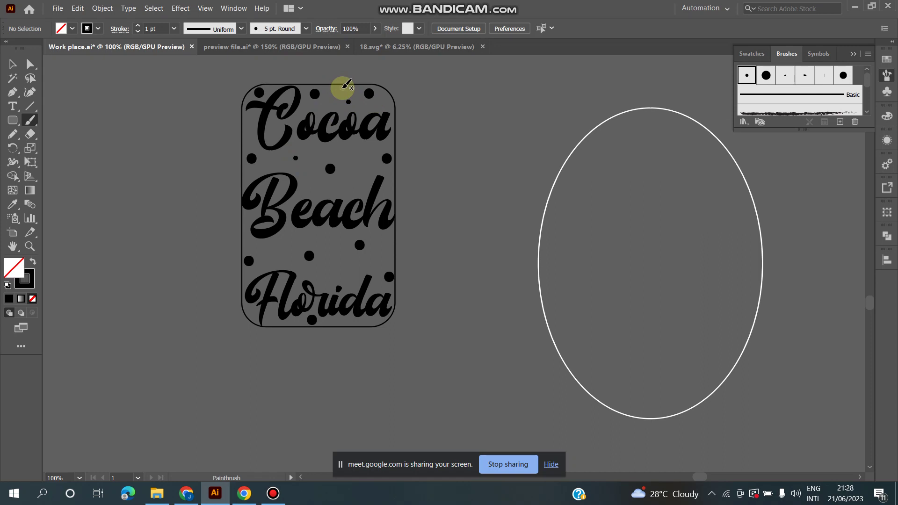
pyautogui.click(342, 88)
pyautogui.click(246, 125)
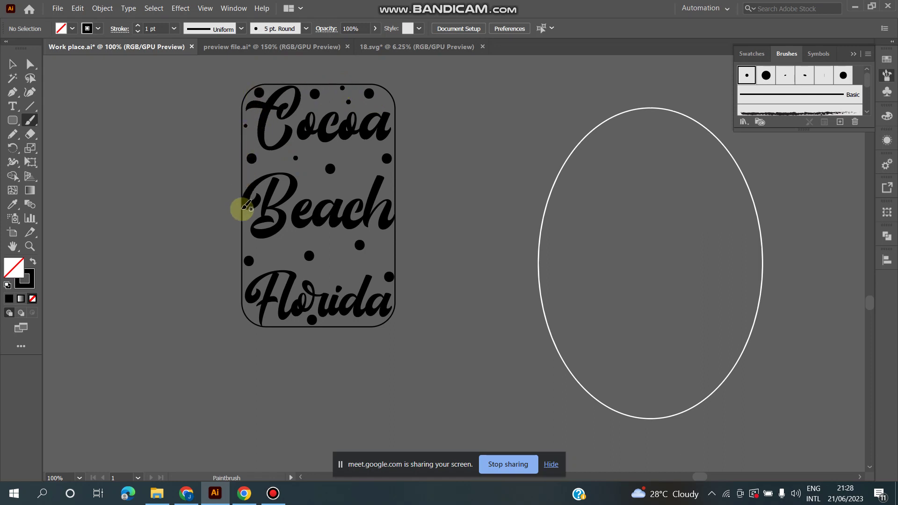
pyautogui.click(247, 232)
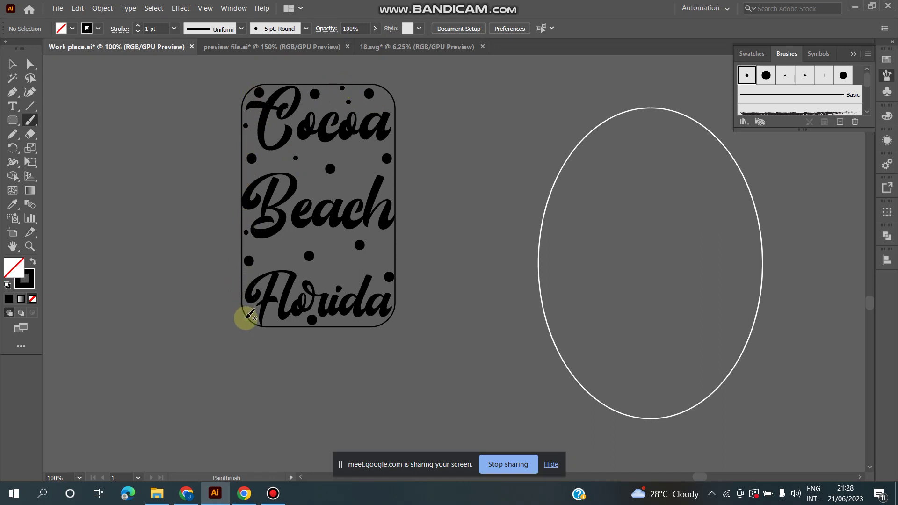
pyautogui.click(249, 313)
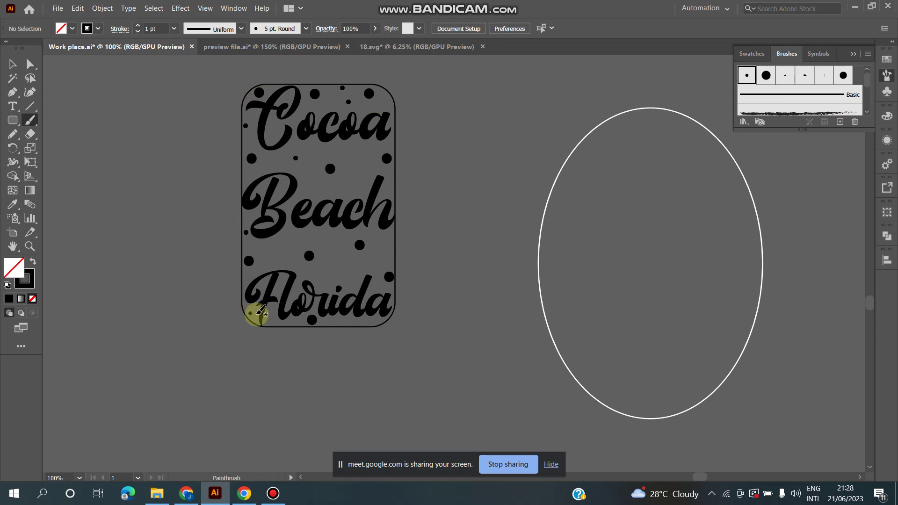
pyautogui.click(272, 323)
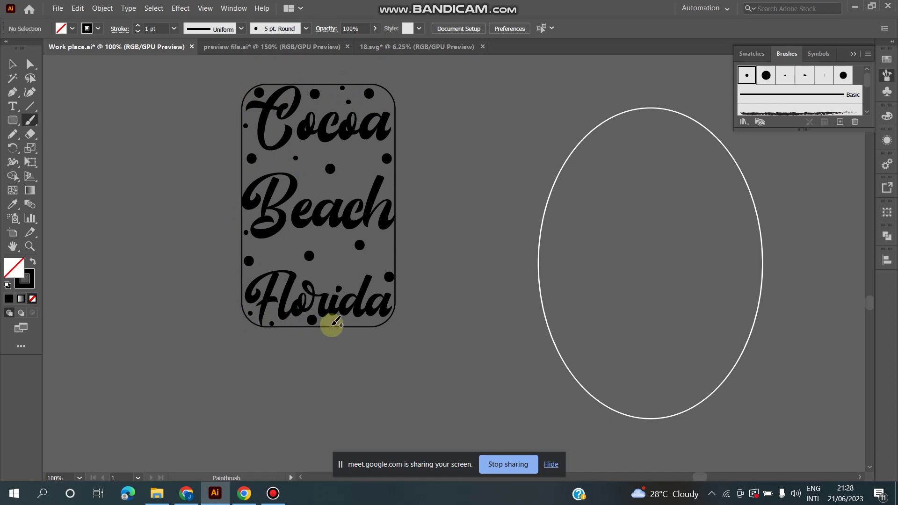
pyautogui.click(375, 323)
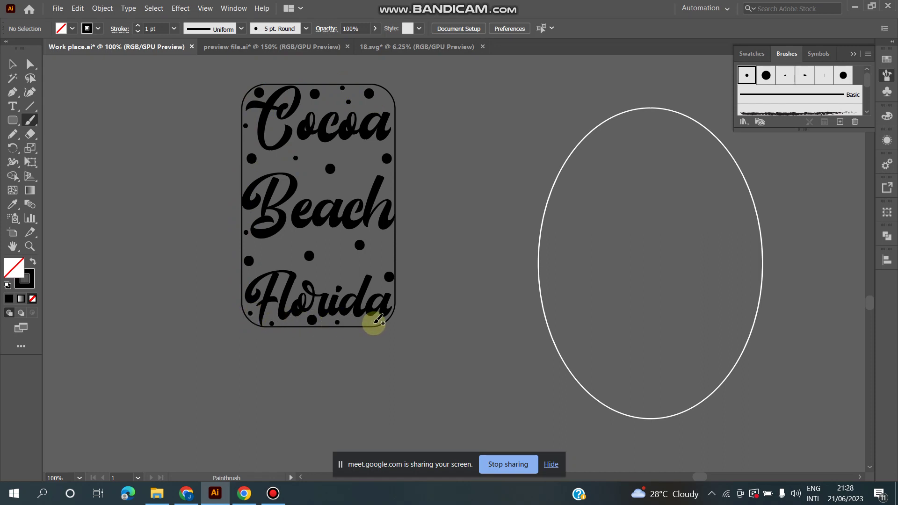
pyautogui.click(348, 268)
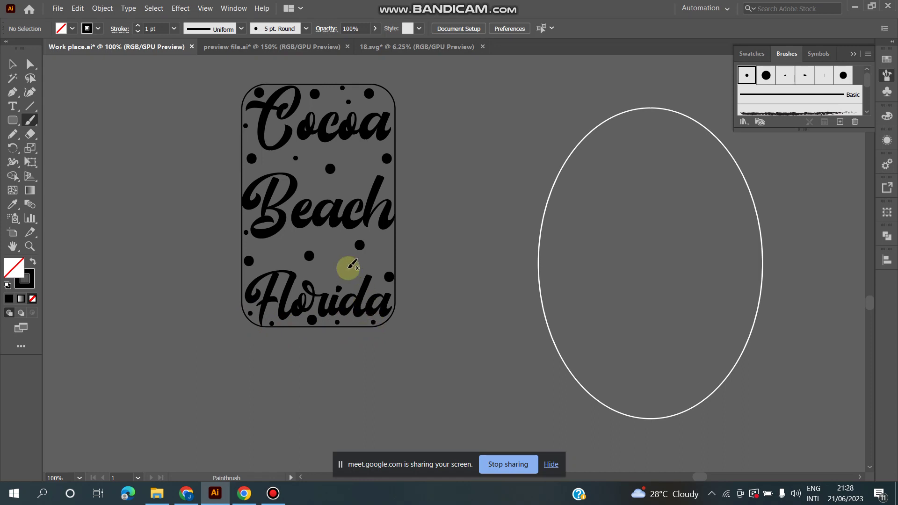
pyautogui.click(327, 239)
pyautogui.click(285, 245)
pyautogui.click(303, 181)
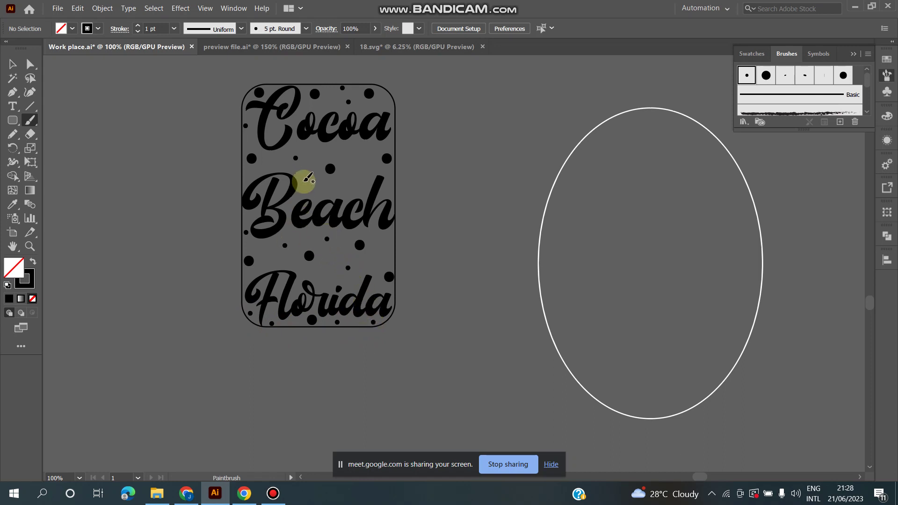
pyautogui.click(356, 148)
pyautogui.click(361, 177)
pyautogui.click(388, 192)
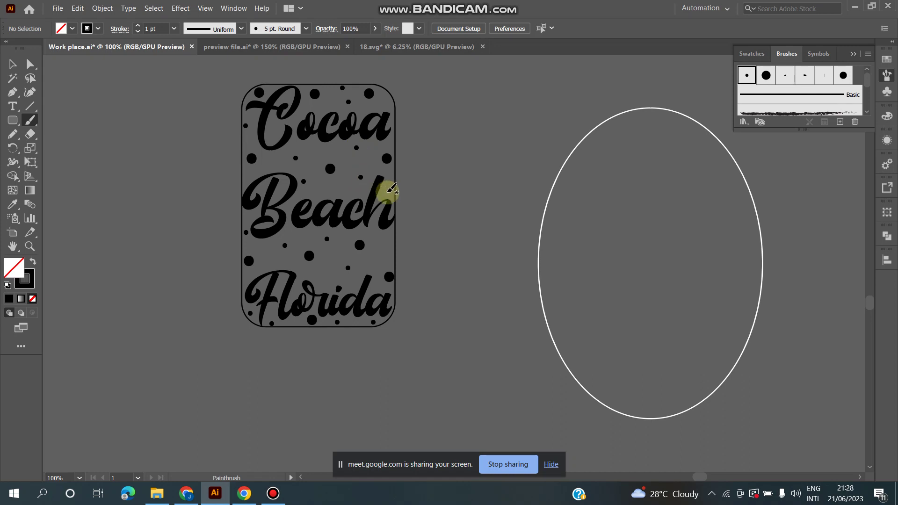
pyautogui.click(388, 246)
pyautogui.click(373, 256)
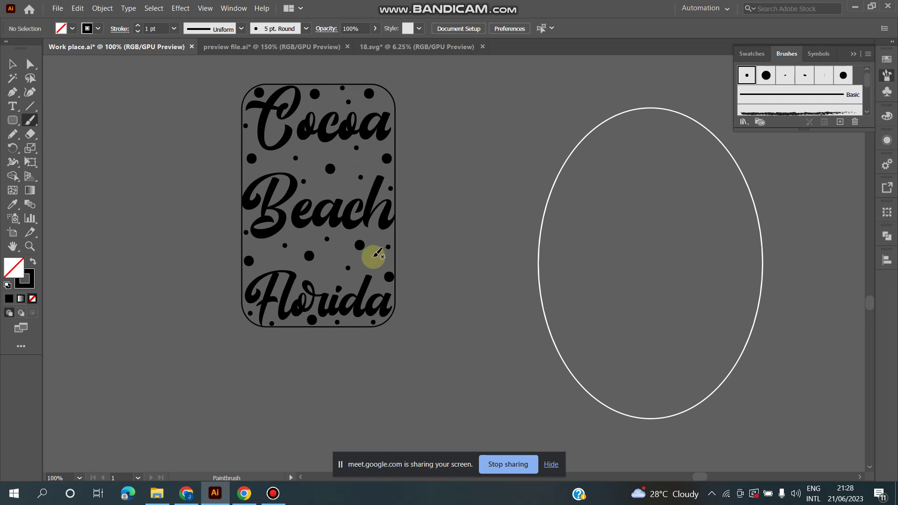
pyautogui.click(271, 261)
pyautogui.click(257, 248)
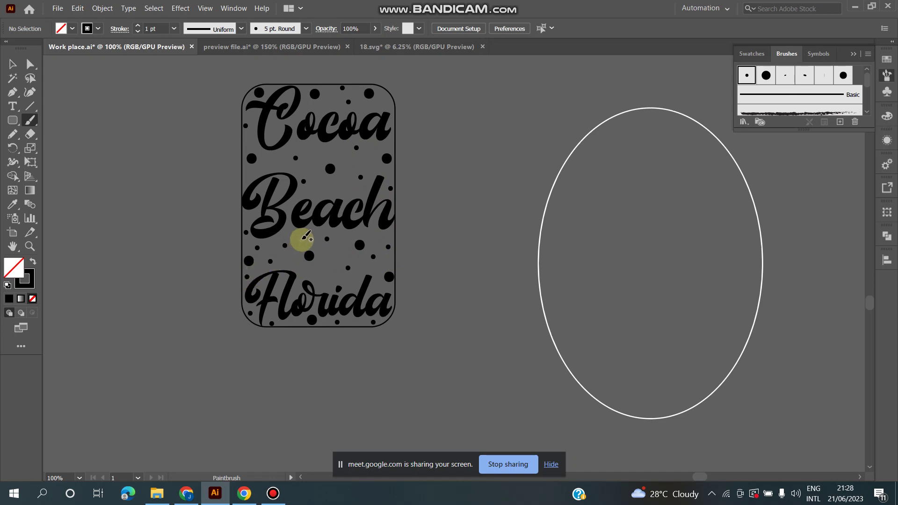
pyautogui.click(323, 188)
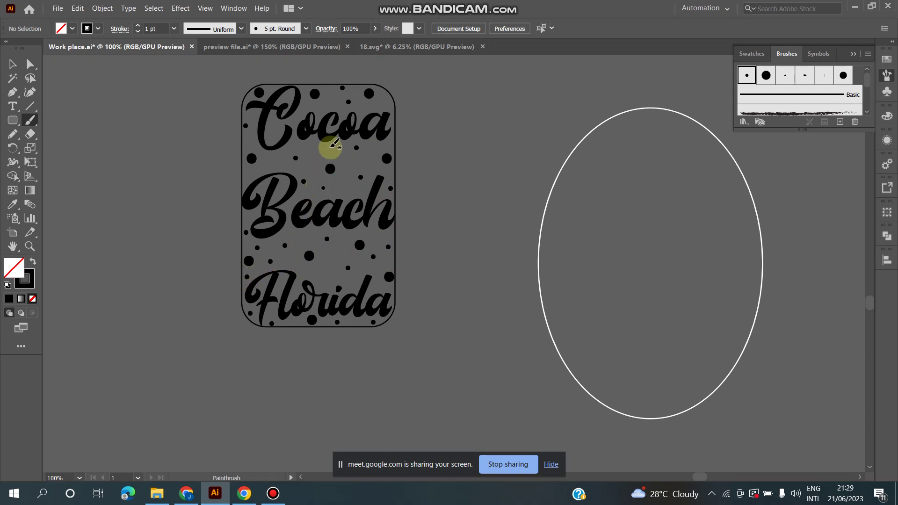
pyautogui.click(332, 150)
pyautogui.click(269, 162)
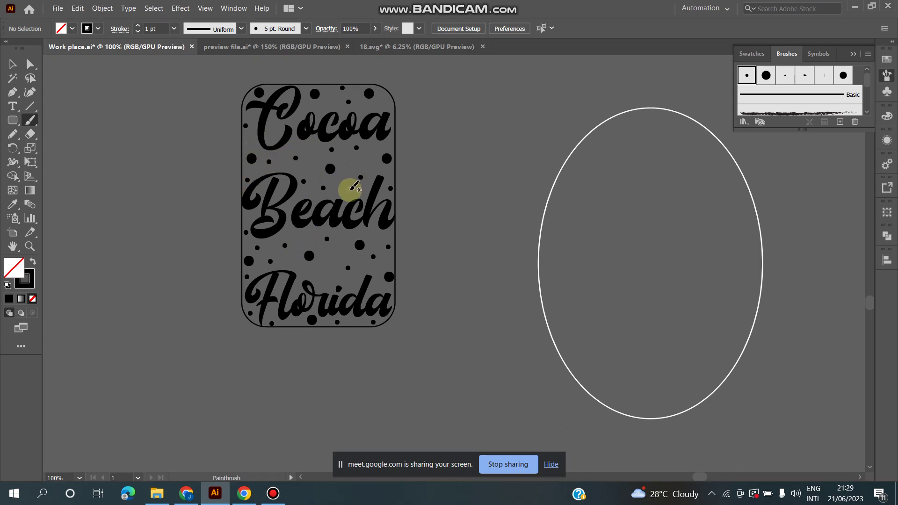
pyautogui.click(373, 160)
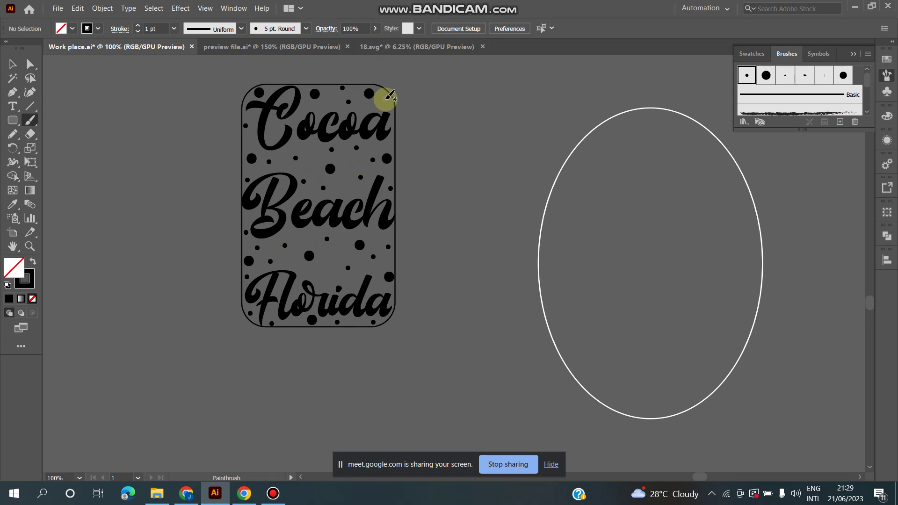
pyautogui.click(389, 99)
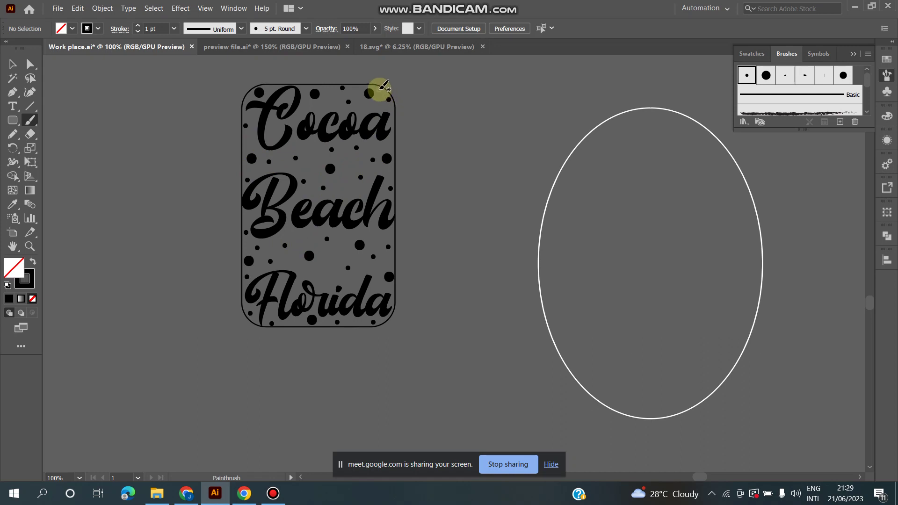
pyautogui.click(416, 174)
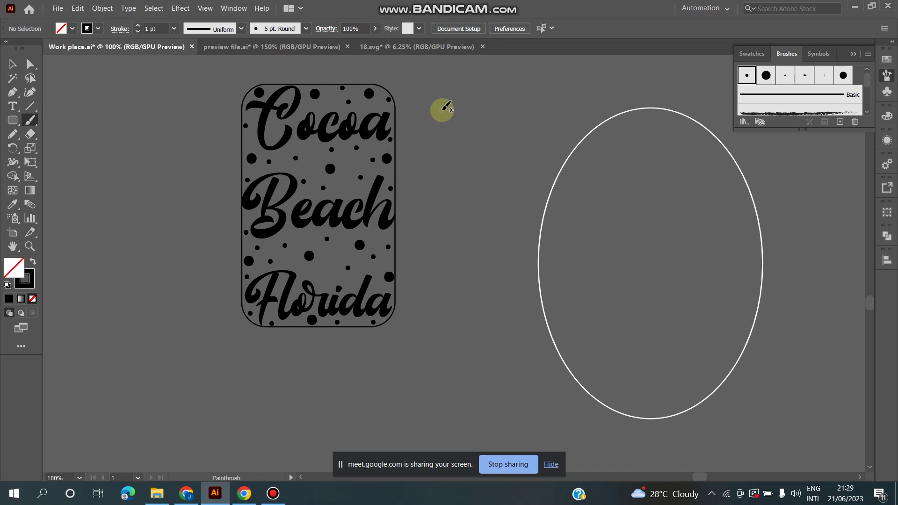
pyautogui.scroll(-1, 442, 110)
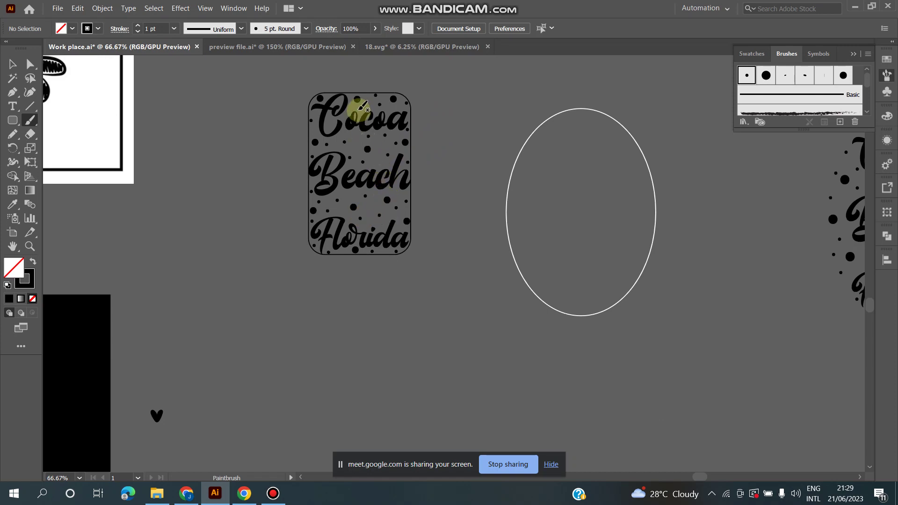
# - Move the rounded rectangle outline away from the Cocoa Beach Florida lettering and delete it
pyautogui.scroll(1, 331, 104)
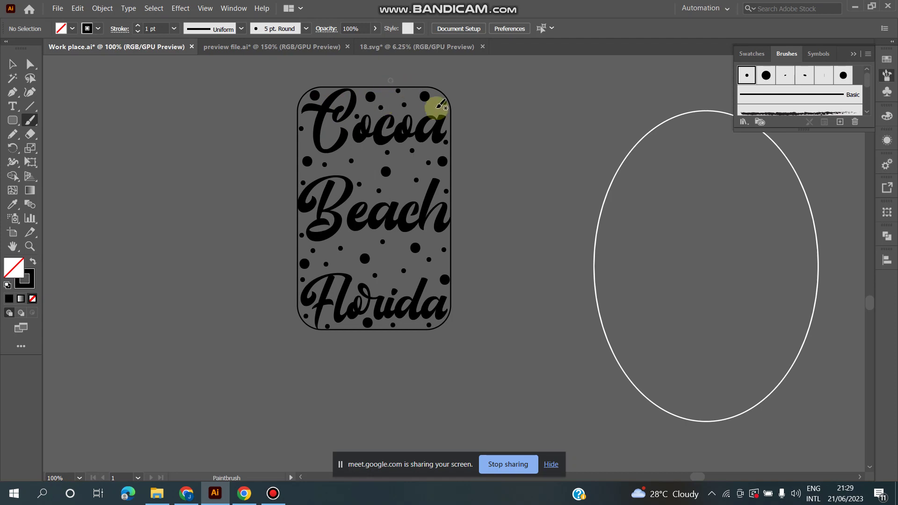
pyautogui.scroll(-1, 462, 115)
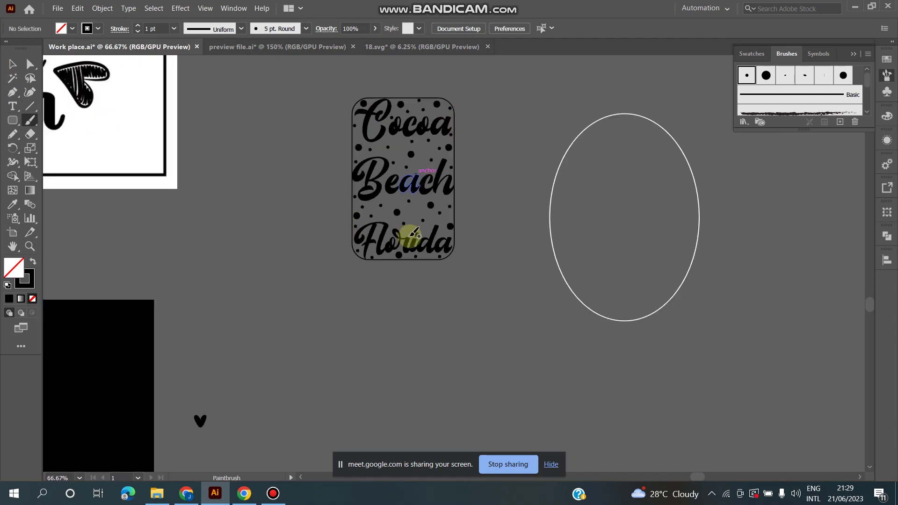
pyautogui.click(12, 66)
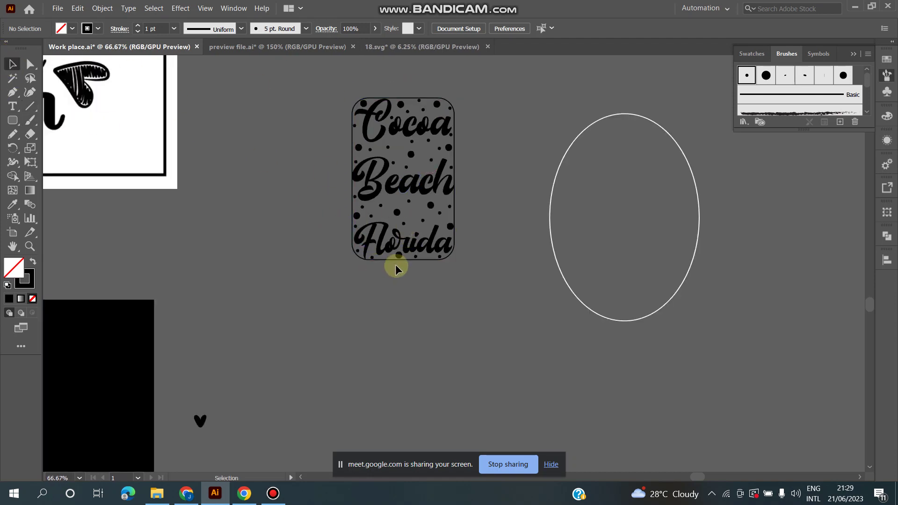
pyautogui.moveTo(397, 260); pyautogui.dragTo(273, 315)
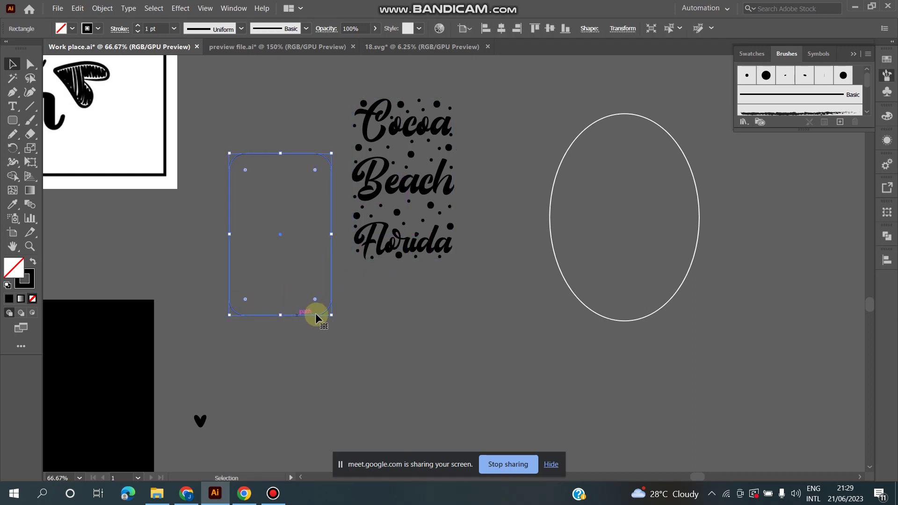
pyautogui.press('Delete')
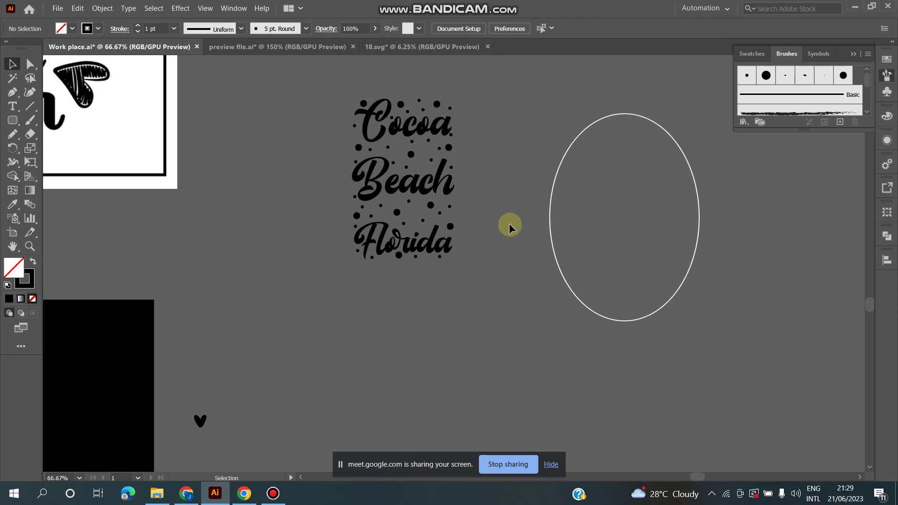
# - Select the three words with all their dots and expand their appearance into filled shapes
pyautogui.moveTo(484, 298); pyautogui.dragTo(317, 69)
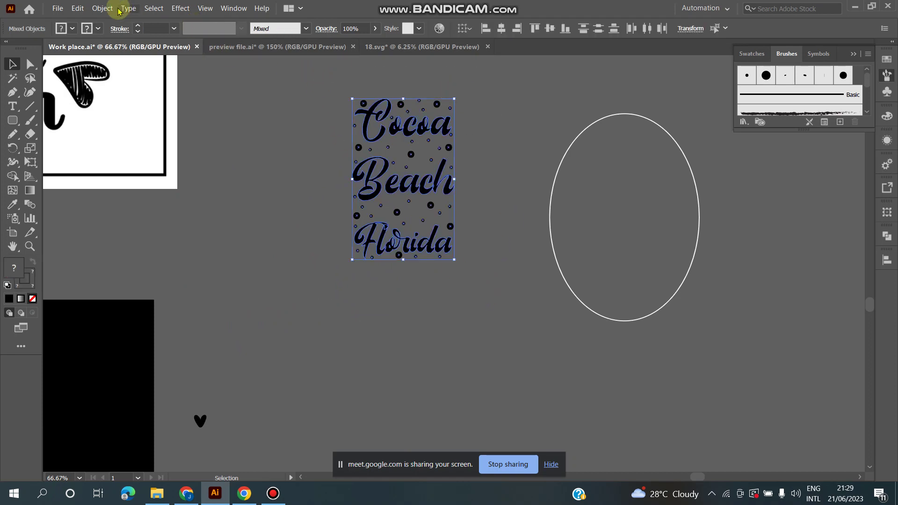
pyautogui.click(102, 8)
pyautogui.click(136, 139)
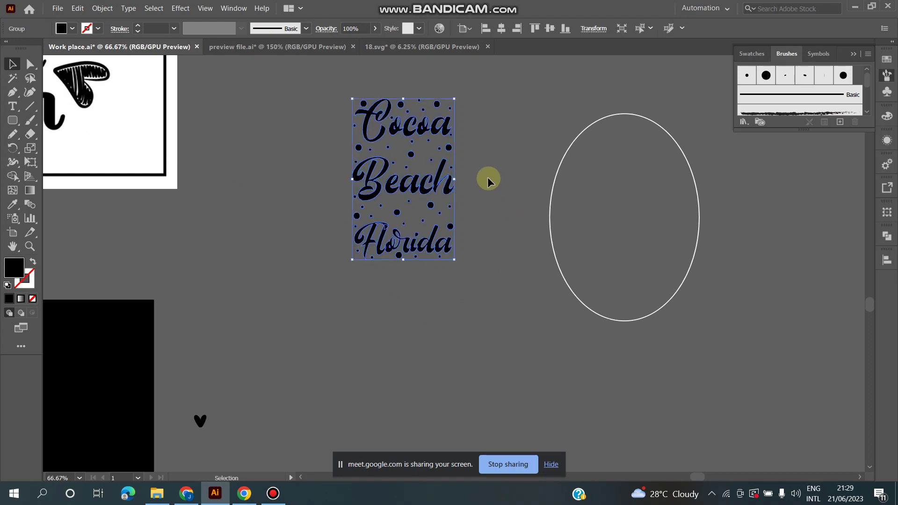
# - Recolour the expanded lettering and dots white by sampling the white artwork background with the Eyedropper tool, and deselect the design
pyautogui.scroll(-2, 488, 177)
pyautogui.scroll(-1, 582, 235)
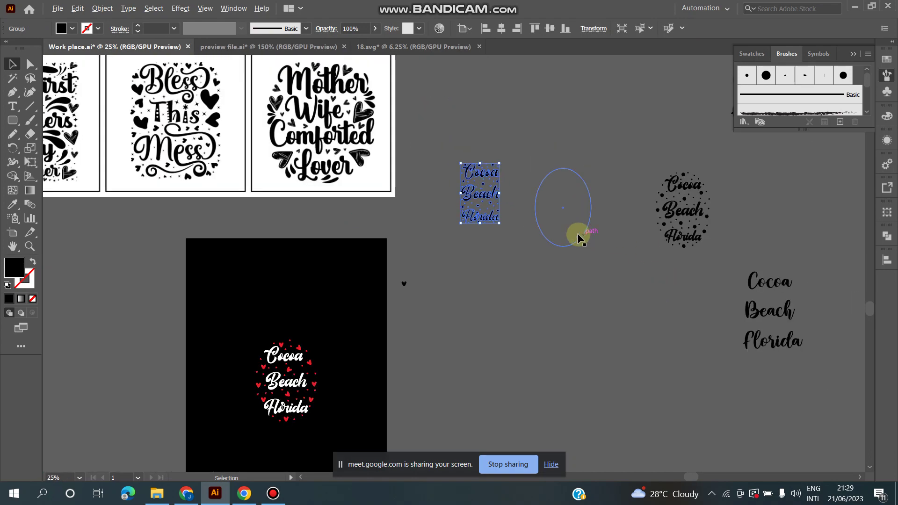
pyautogui.click(12, 203)
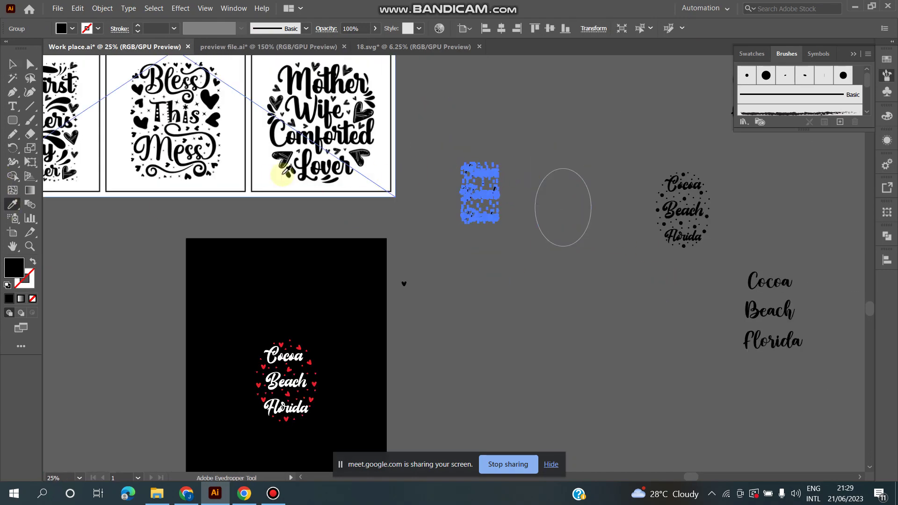
pyautogui.click(283, 176)
pyautogui.click(13, 64)
pyautogui.click(379, 286)
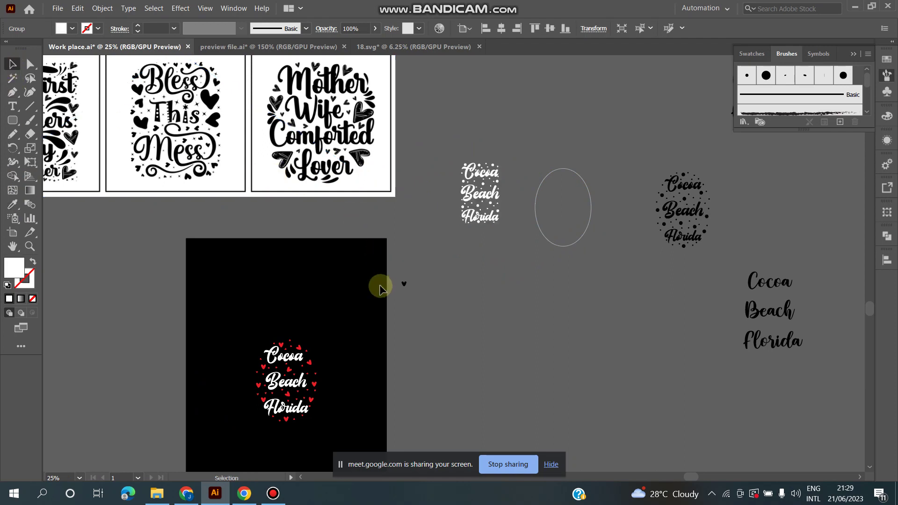
# - Move the red-heart version off the black rectangle and centre the white dotted design on it horizontally and vertically
pyautogui.scroll(-1, 300, 301)
pyautogui.moveTo(290, 323); pyautogui.dragTo(119, 280)
pyautogui.click(479, 185)
pyautogui.keyDown('shift'); pyautogui.click(374, 286); pyautogui.keyUp('shift')
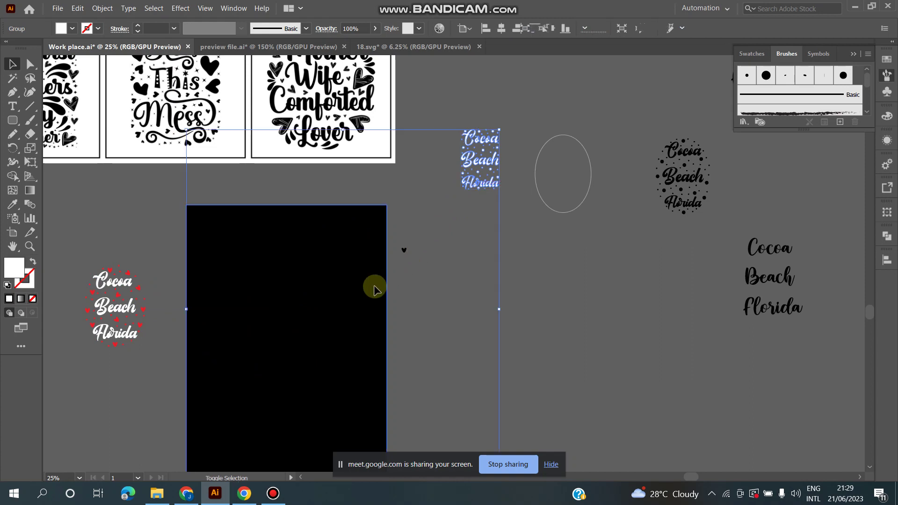
pyautogui.click(344, 292)
pyautogui.click(500, 29)
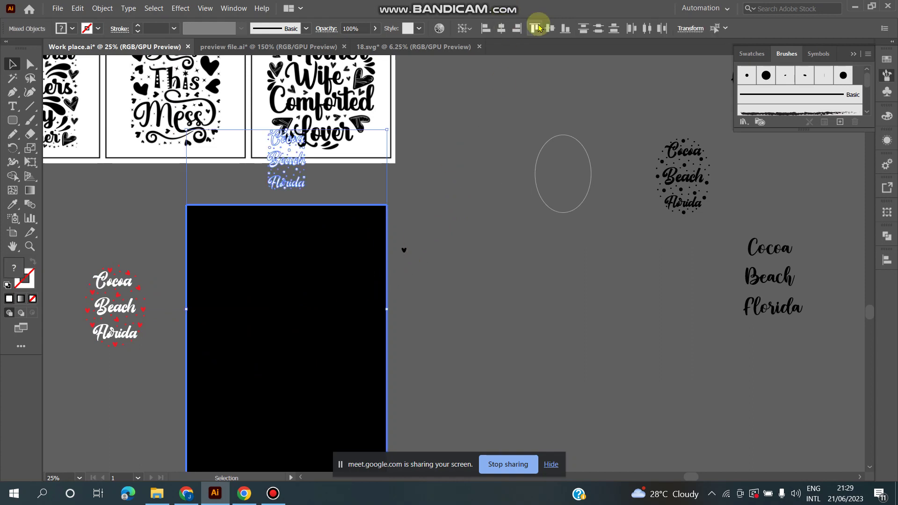
pyautogui.click(548, 29)
pyautogui.scroll(-2, 469, 187)
pyautogui.click(462, 209)
pyautogui.scroll(3, 292, 363)
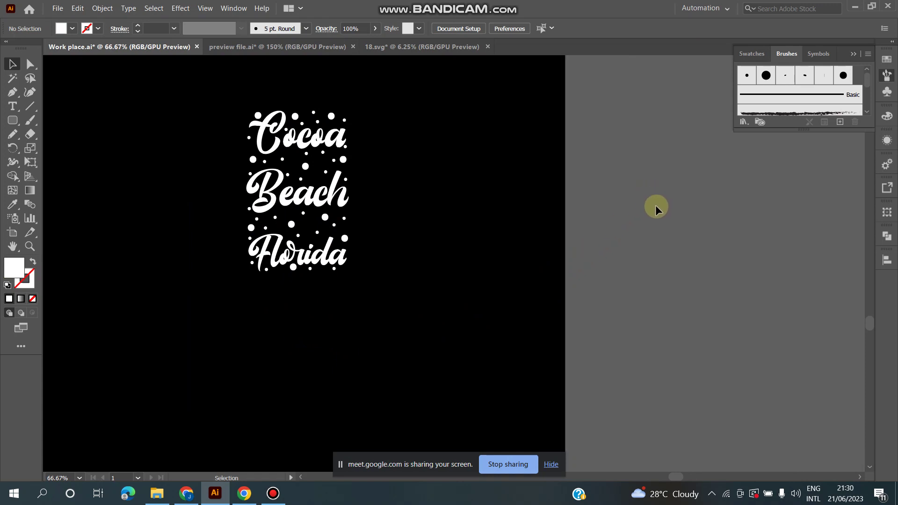
pyautogui.scroll(-3, 483, 124)
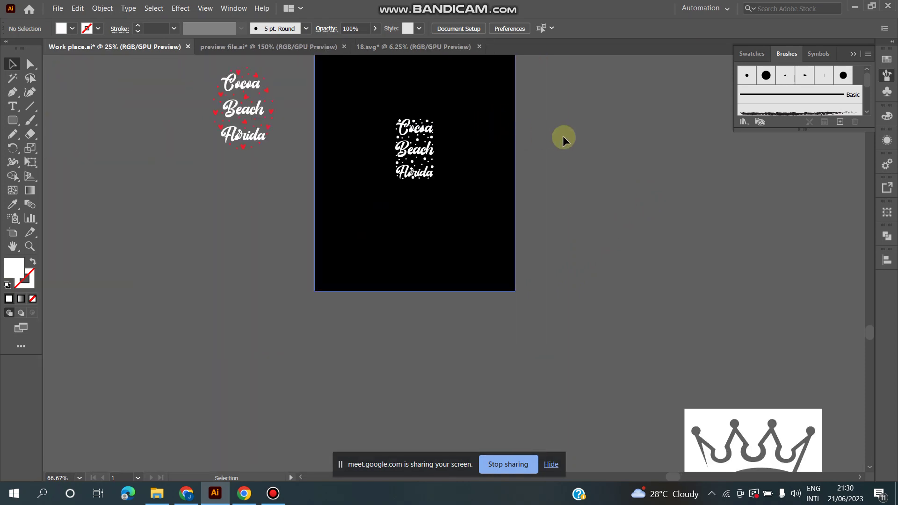
pyautogui.scroll(3, 561, 136)
pyautogui.hscroll(3, 498, 121)
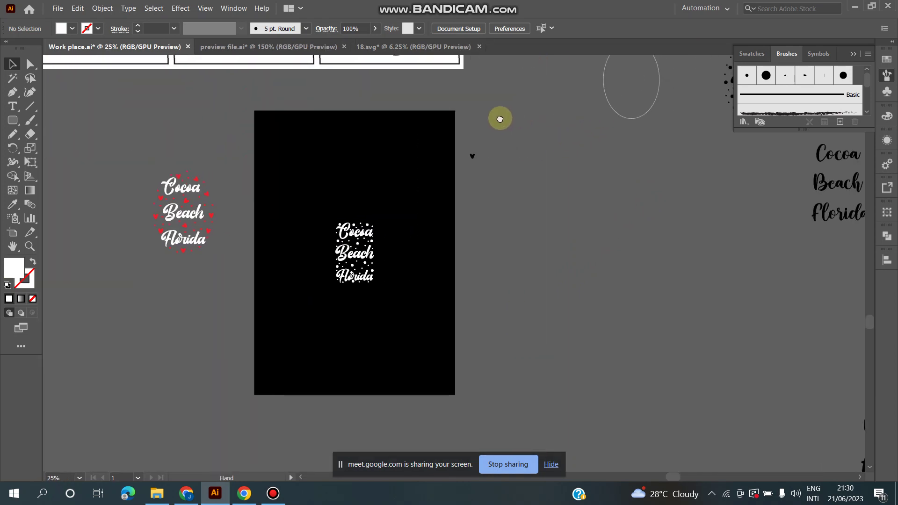
pyautogui.scroll(3, 487, 120)
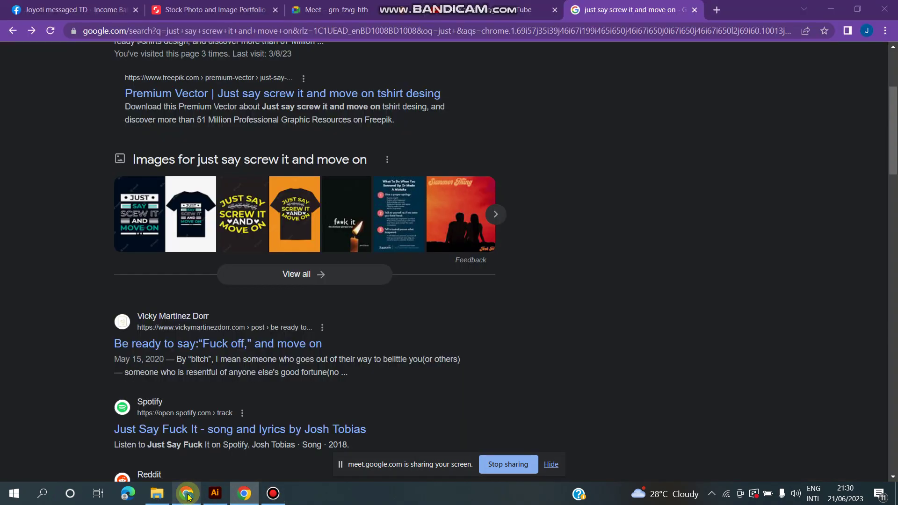
# - Switch to Chrome and open the Cocoa Beach Florida heart design shared in the Facebook group chat
pyautogui.click(186, 494)
pyautogui.click(322, 14)
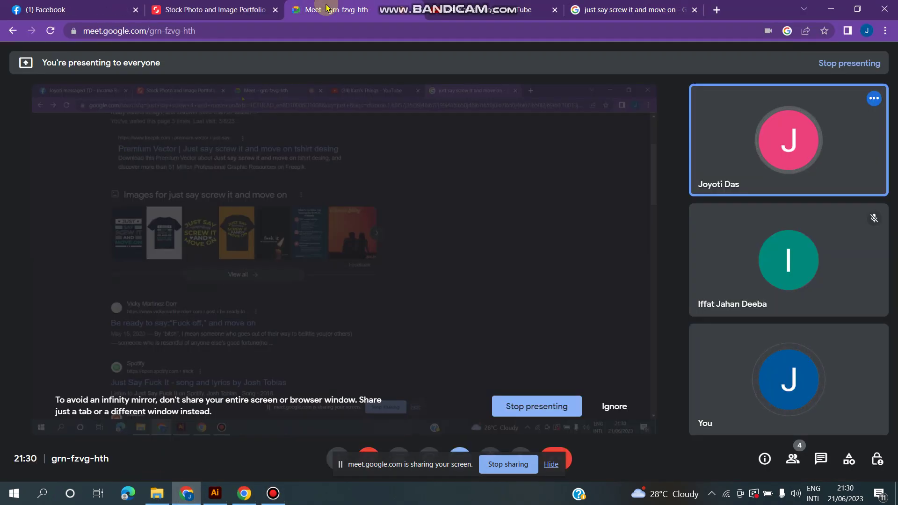
pyautogui.click(123, 11)
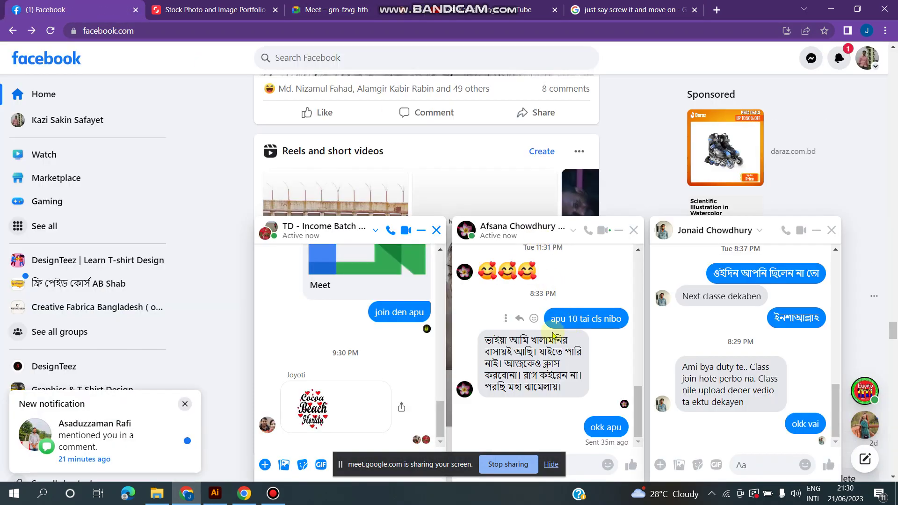
pyautogui.click(337, 412)
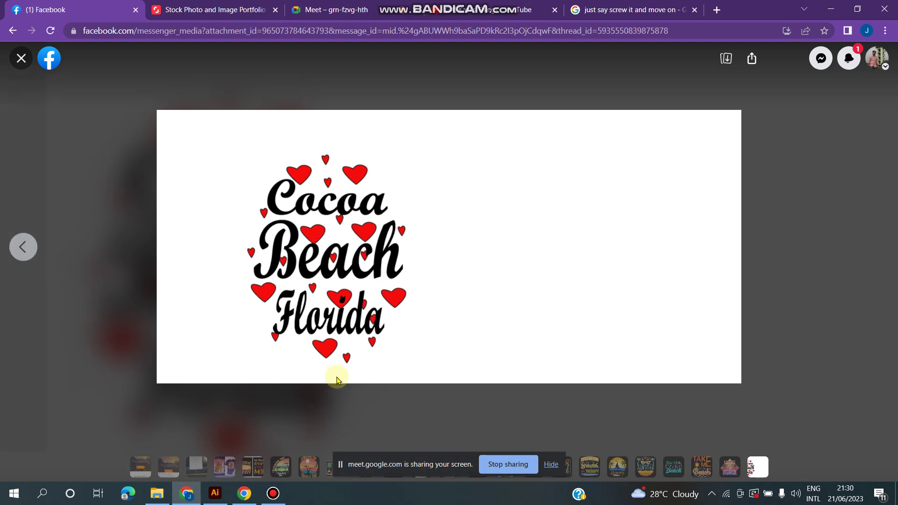
# - Switch back to Illustrator and open the Pencil tool's options to examine the fidelity and path settings
pyautogui.click(203, 500)
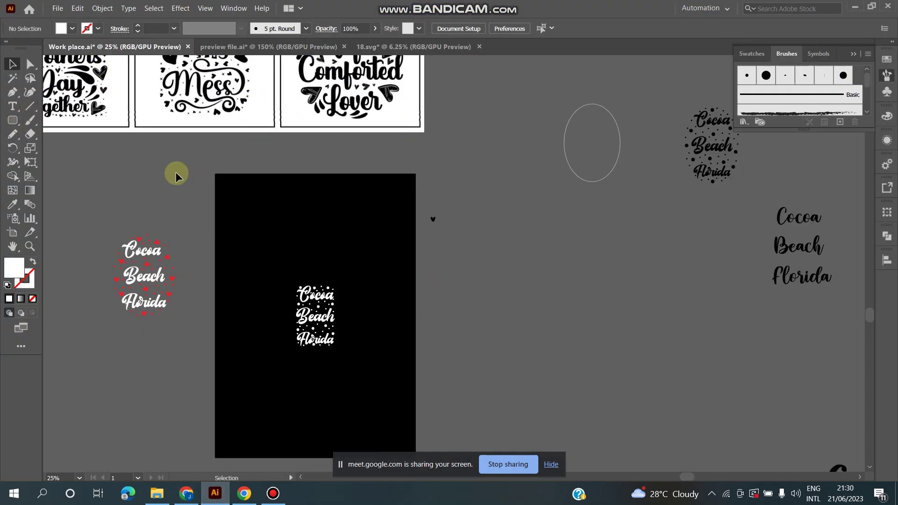
pyautogui.doubleClick(11, 133)
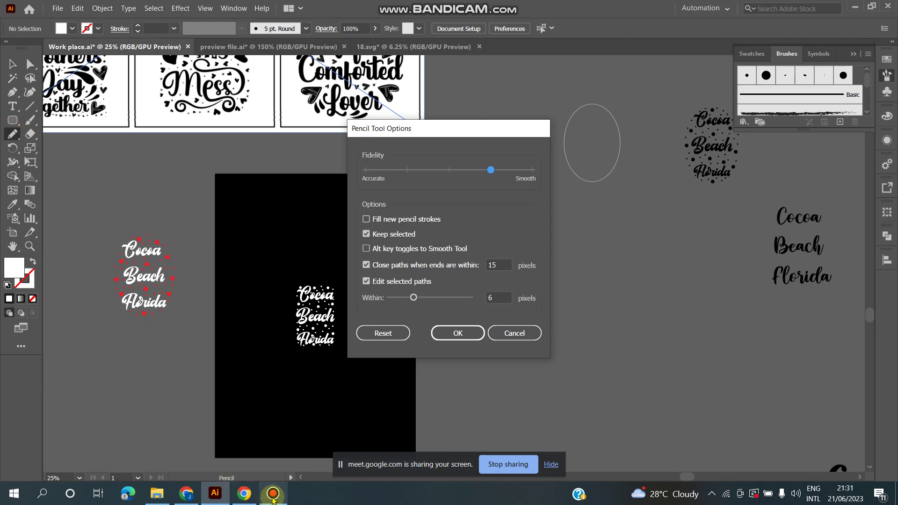
pyautogui.click(273, 496)
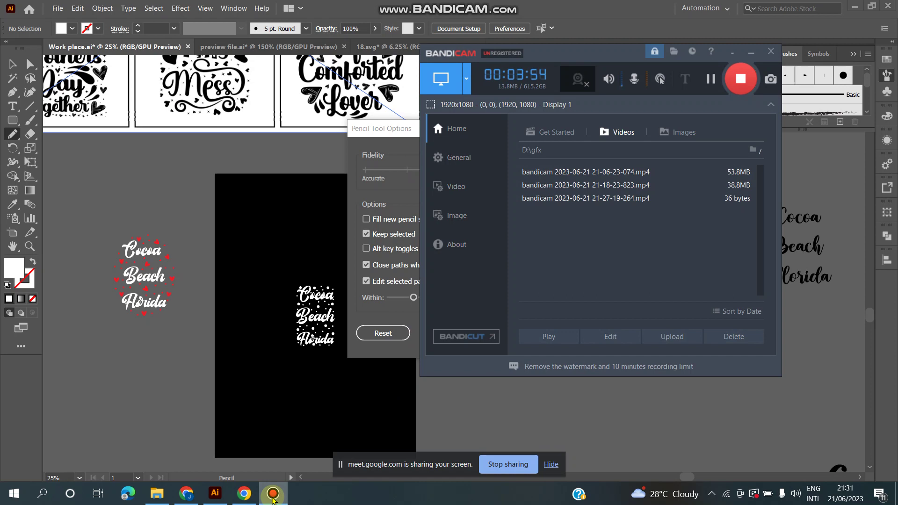
pyautogui.click(273, 496)
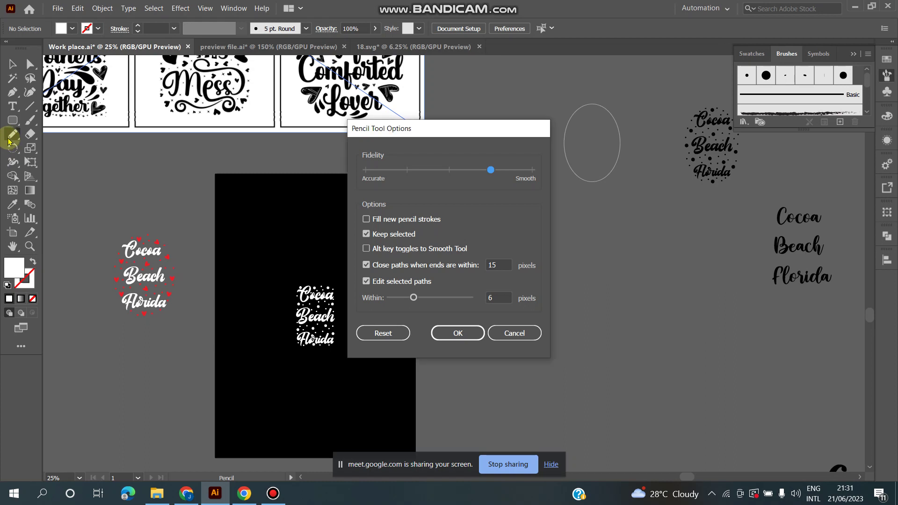
pyautogui.click(515, 333)
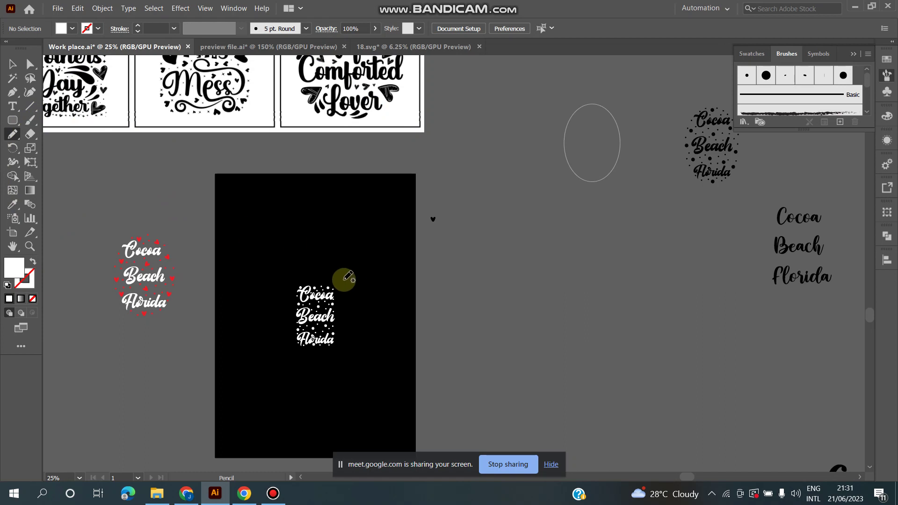
pyautogui.doubleClick(10, 135)
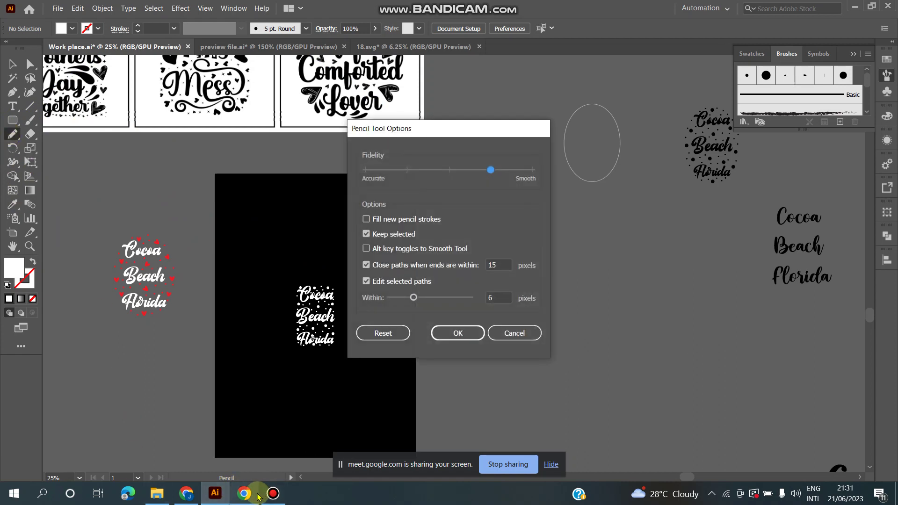
pyautogui.moveTo(259, 496)
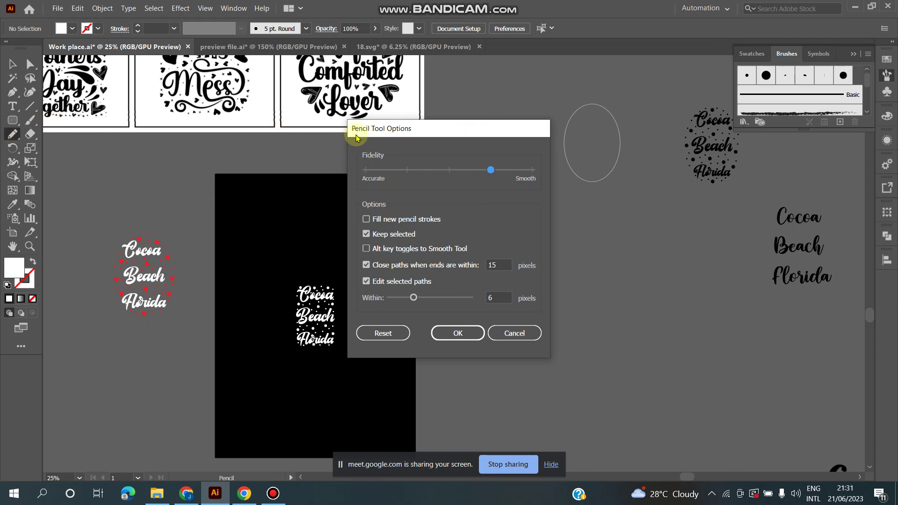
pyautogui.moveTo(484, 128); pyautogui.dragTo(463, 135)
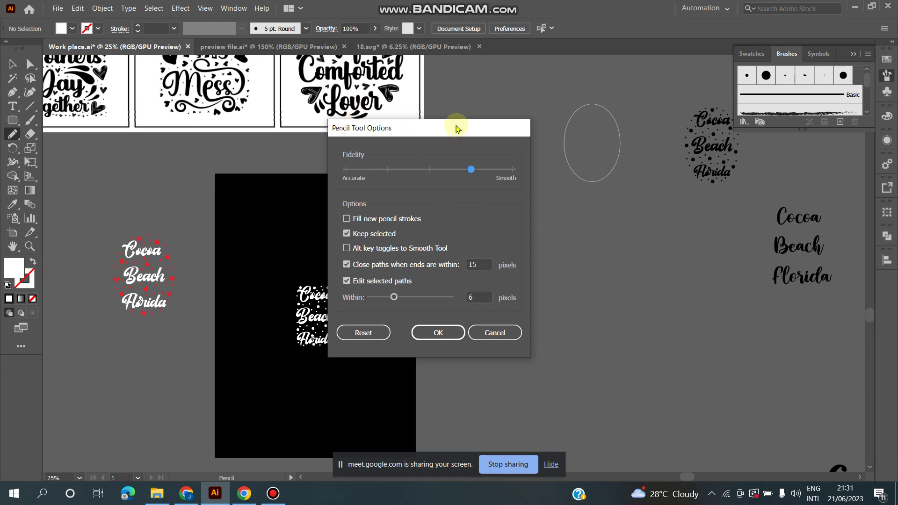
pyautogui.moveTo(457, 128)
pyautogui.mouseDown()
pyautogui.moveTo(398, 110)
pyautogui.moveTo(501, 127)
pyautogui.mouseUp()
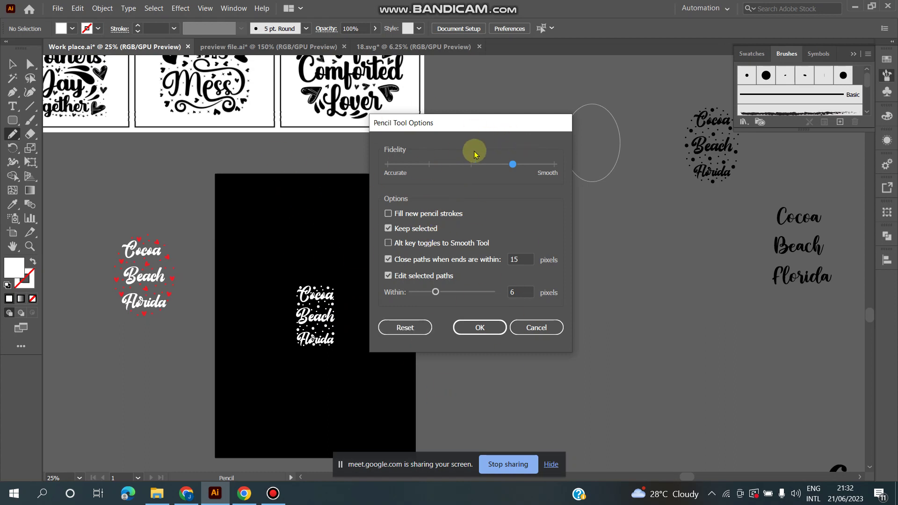
pyautogui.moveTo(480, 126)
pyautogui.mouseDown()
pyautogui.moveTo(390, 149)
pyautogui.moveTo(492, 145)
pyautogui.moveTo(374, 144)
pyautogui.moveTo(439, 149)
pyautogui.mouseUp()
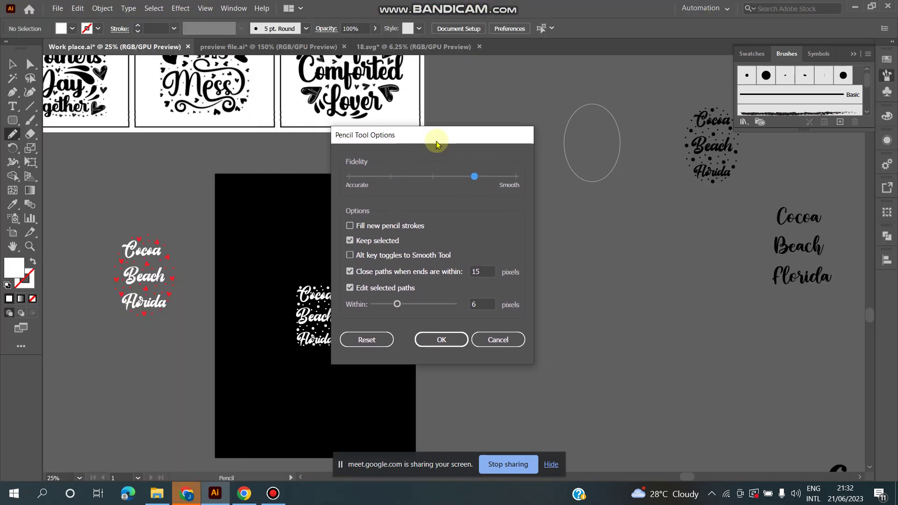
# - Switch to Chrome to check the Google Meet call and the shared heart design again, and return to Illustrator
pyautogui.click(186, 495)
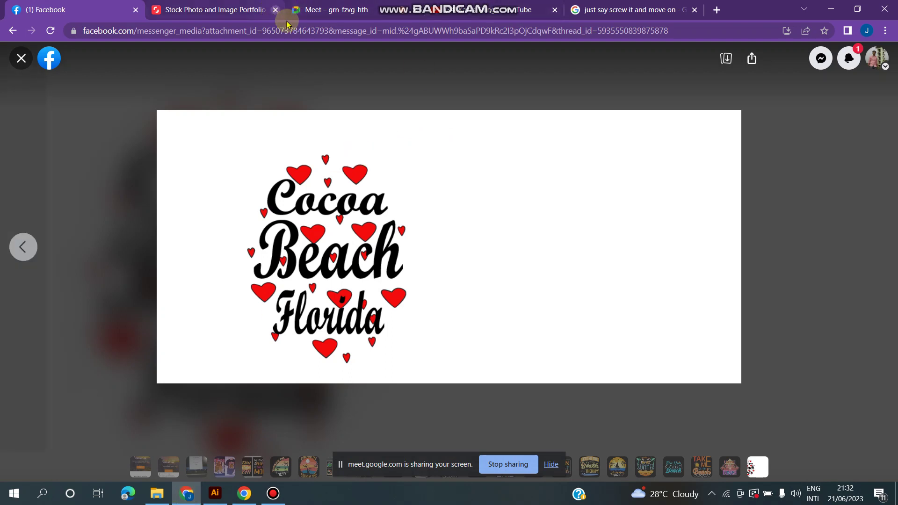
pyautogui.click(368, 10)
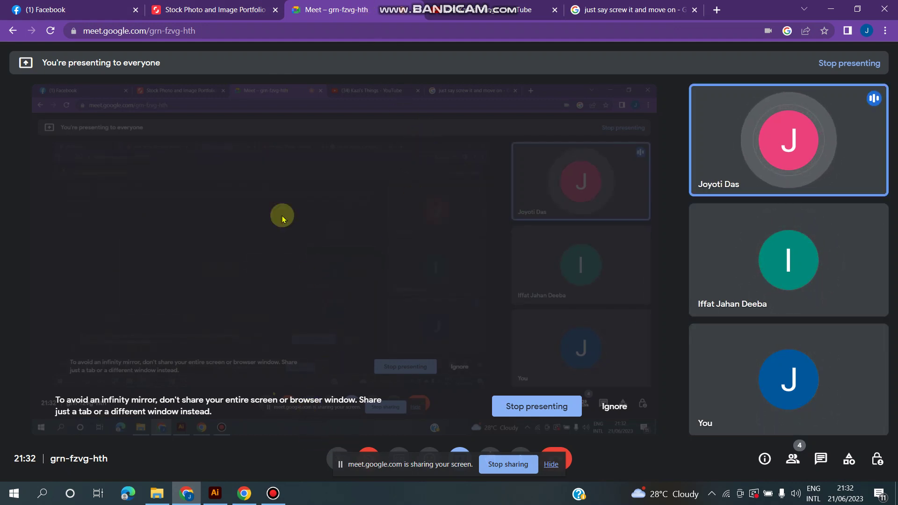
pyautogui.click(90, 10)
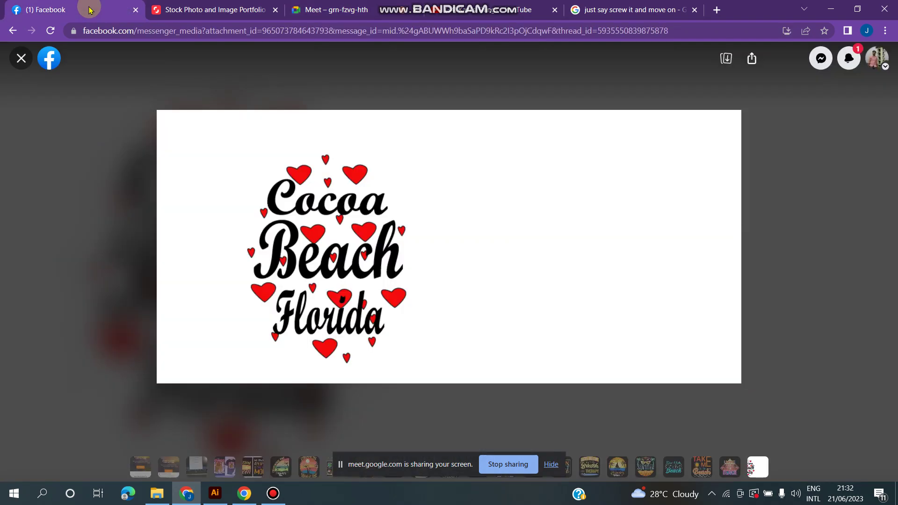
pyautogui.click(214, 493)
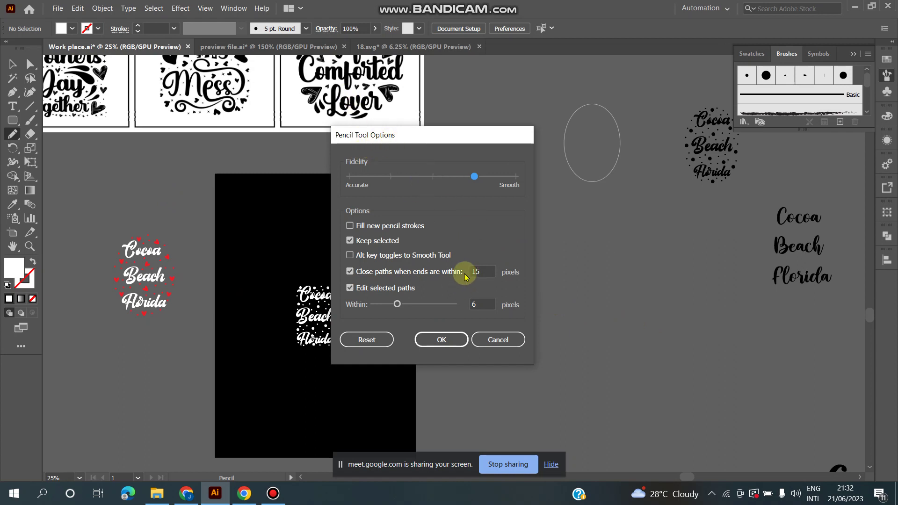
# - Switch to the Google Meet call in Chrome and stop presenting the screen
pyautogui.click(191, 497)
pyautogui.click(347, 14)
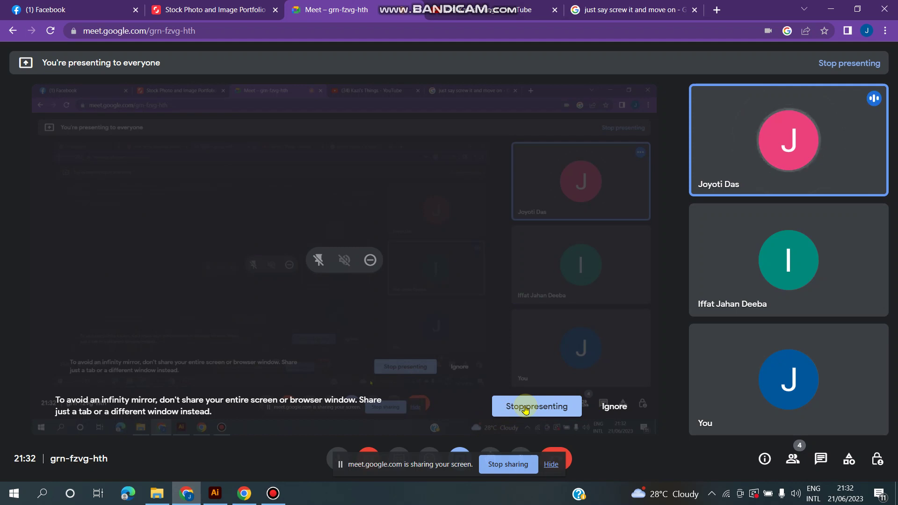
pyautogui.click(526, 407)
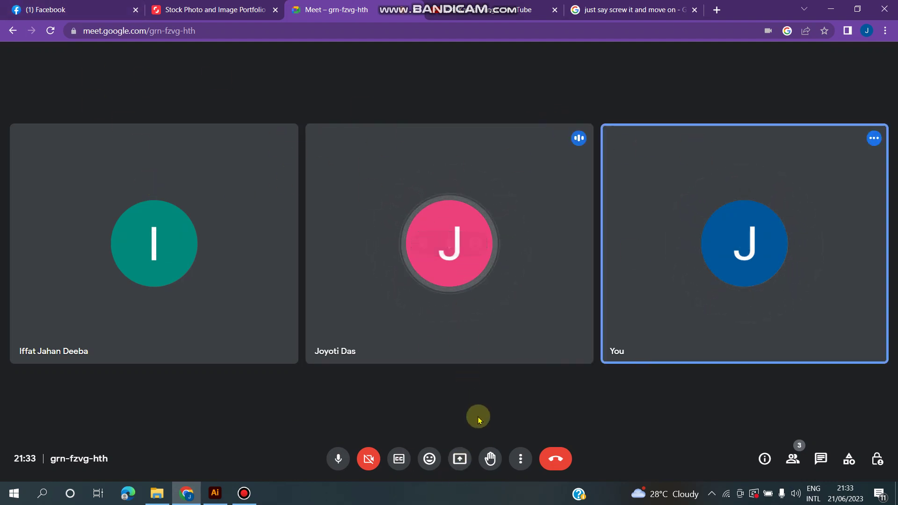
# - Switch to Illustrator and shift the Pencil tool's fidelity one notch towards Smooth, to the fourth of five positions
pyautogui.moveTo(234, 497)
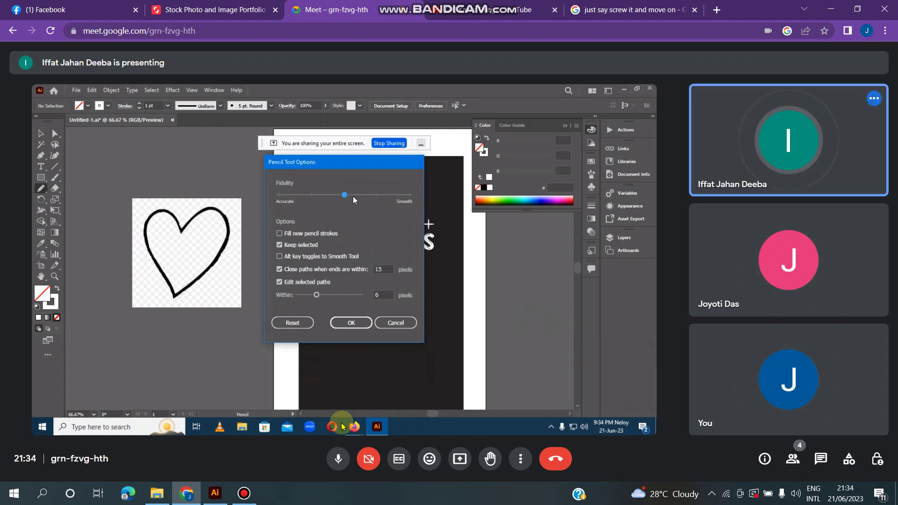
pyautogui.click(215, 493)
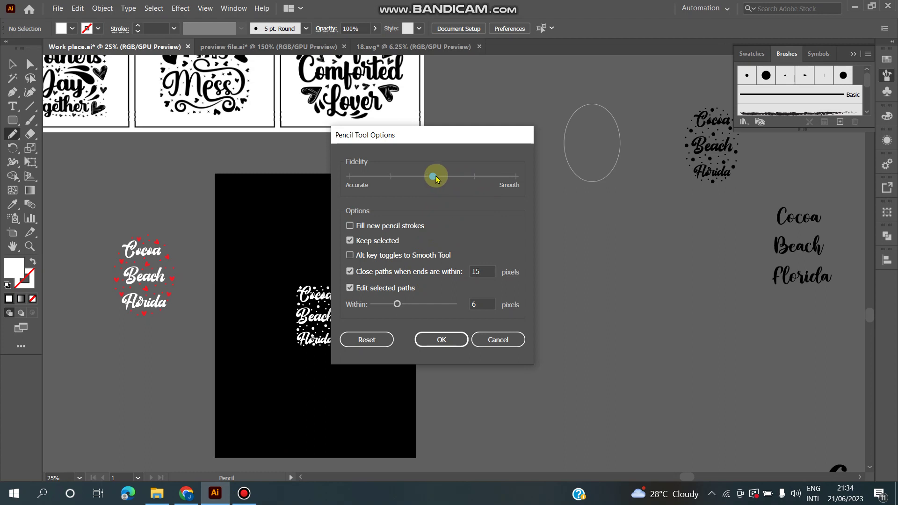
pyautogui.moveTo(434, 177); pyautogui.dragTo(458, 186)
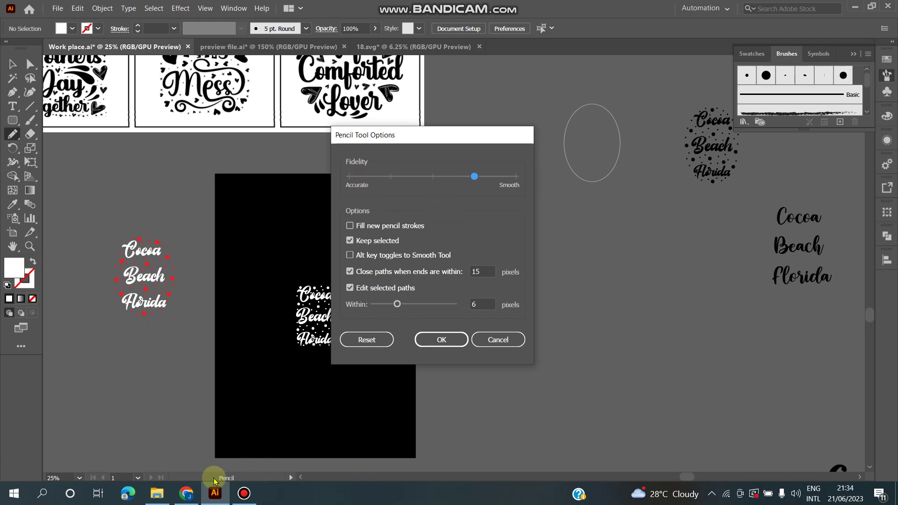
# - Switch back to the Google Meet call in Chrome and present the entire screen to the participants
pyautogui.click(187, 494)
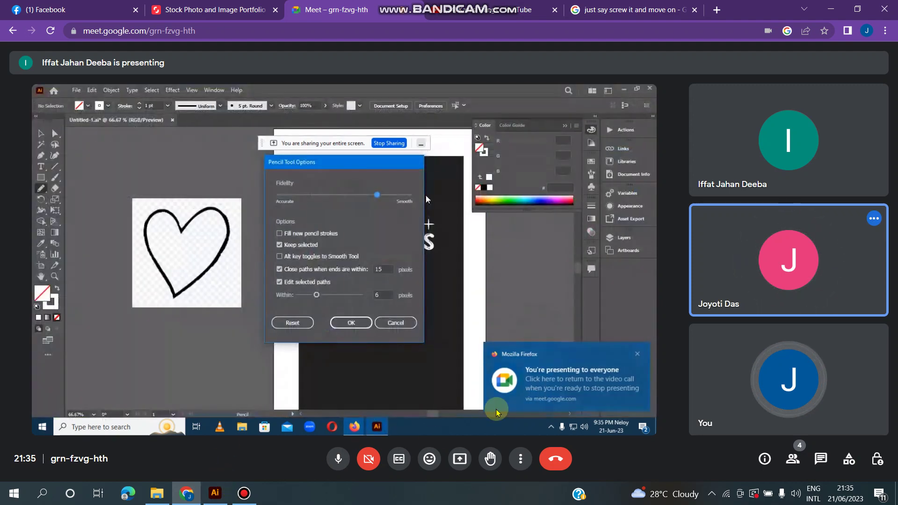
pyautogui.click(459, 462)
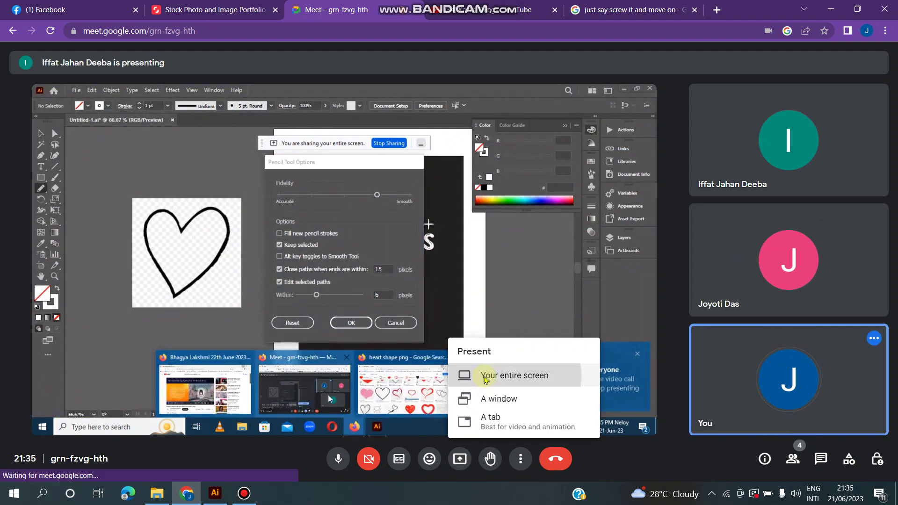
pyautogui.click(485, 374)
pyautogui.click(524, 285)
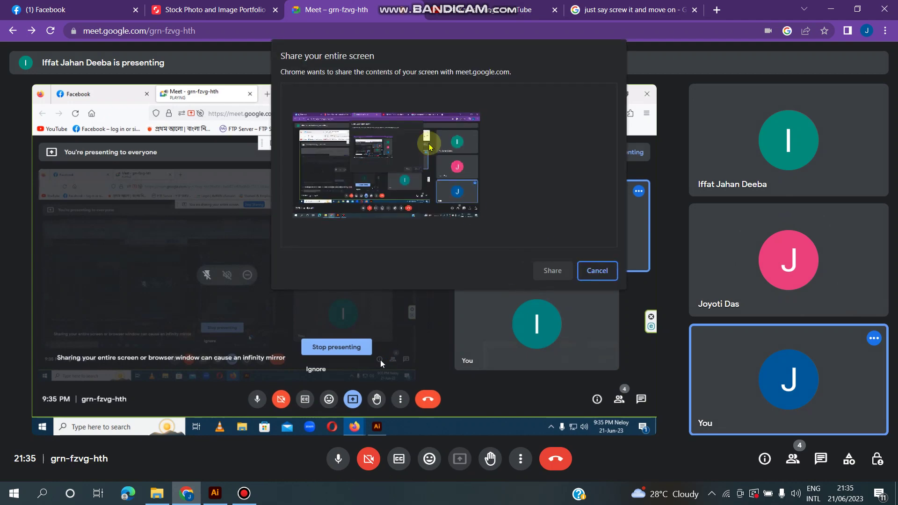
pyautogui.click(425, 140)
pyautogui.click(547, 270)
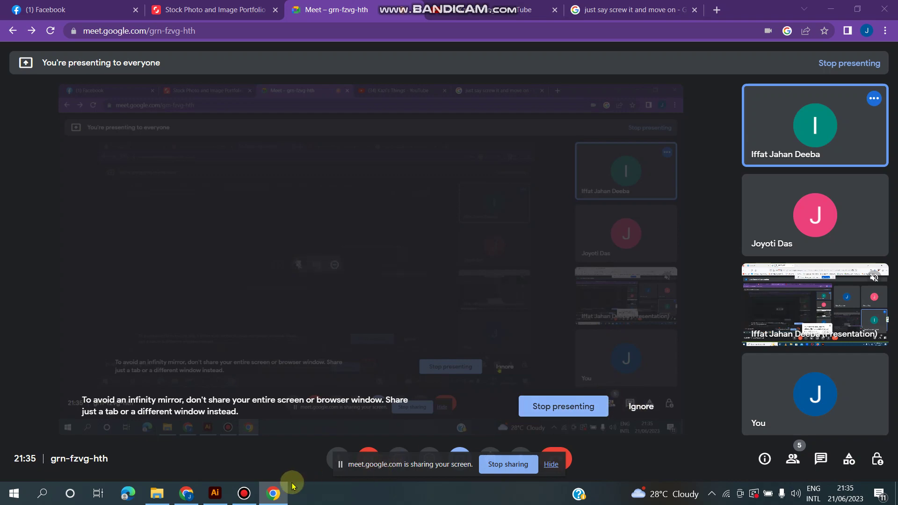
# - Return to Illustrator and apply the Pencil tool options with fidelity on the fourth notch, closer to Smooth
pyautogui.click(218, 501)
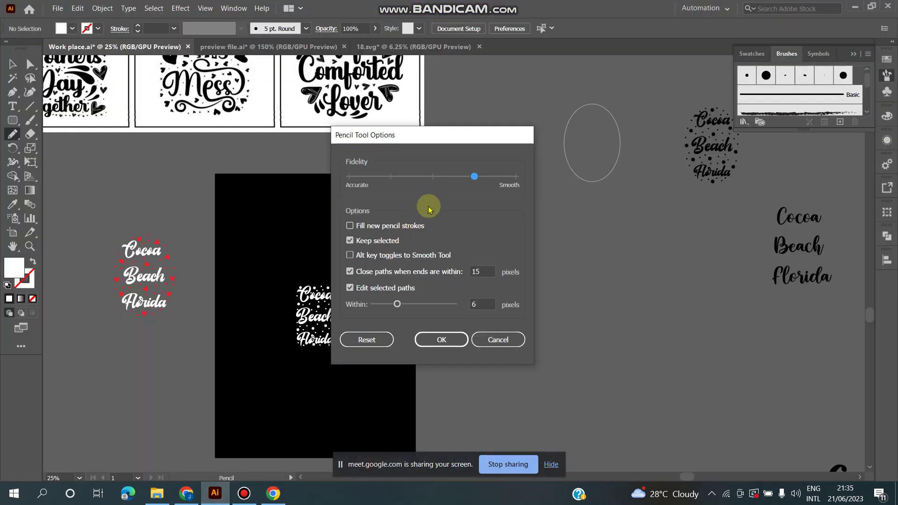
pyautogui.moveTo(474, 176); pyautogui.dragTo(489, 188)
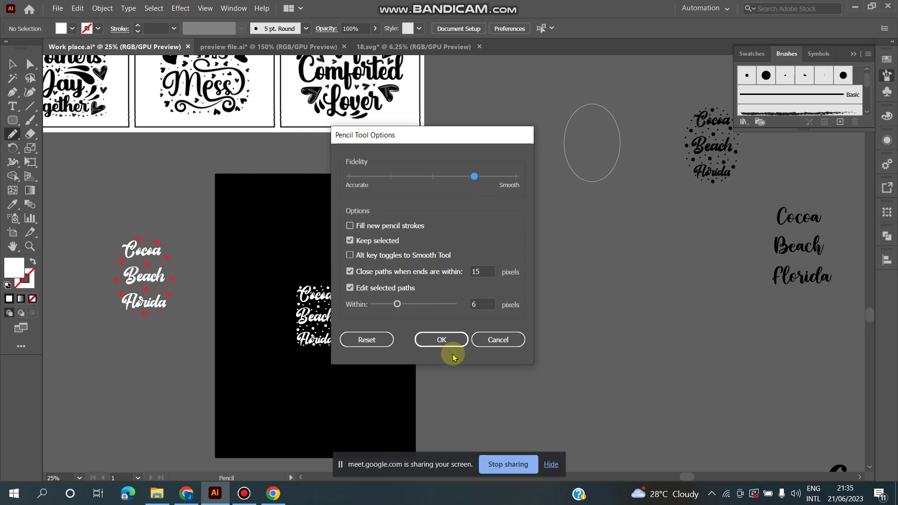
pyautogui.click(441, 338)
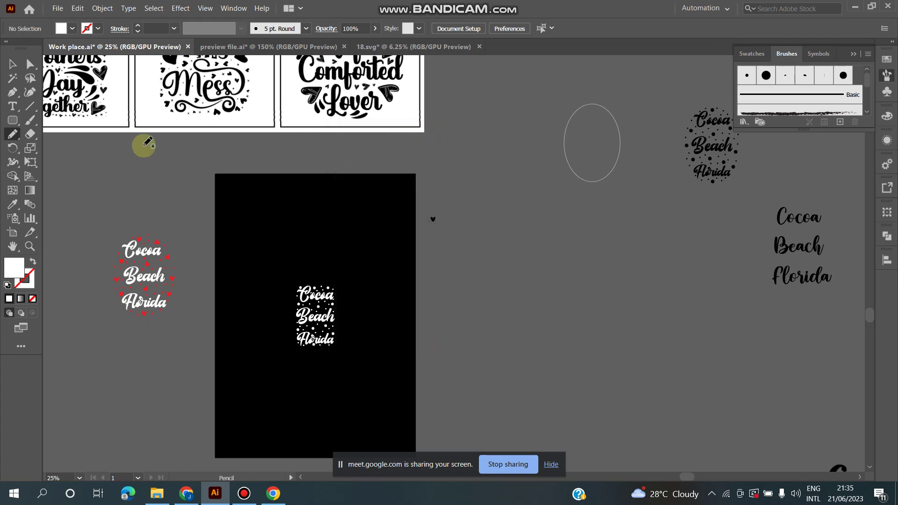
# - Try out the Pencil tool with several freehand S-shaped curves beside the black artboard and undo them all
pyautogui.moveTo(479, 157)
pyautogui.mouseDown()
pyautogui.moveTo(473, 227)
pyautogui.moveTo(486, 356)
pyautogui.mouseUp()
pyautogui.moveTo(533, 287)
pyautogui.mouseDown()
pyautogui.moveTo(453, 153)
pyautogui.moveTo(489, 110)
pyautogui.mouseUp()
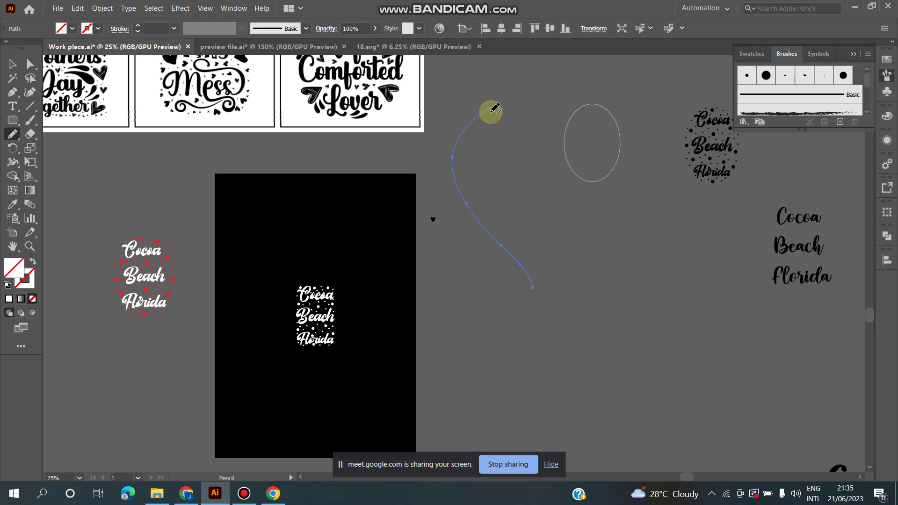
pyautogui.hotkey('ctrl', 'z')
pyautogui.hotkey('ctrl', 'z')
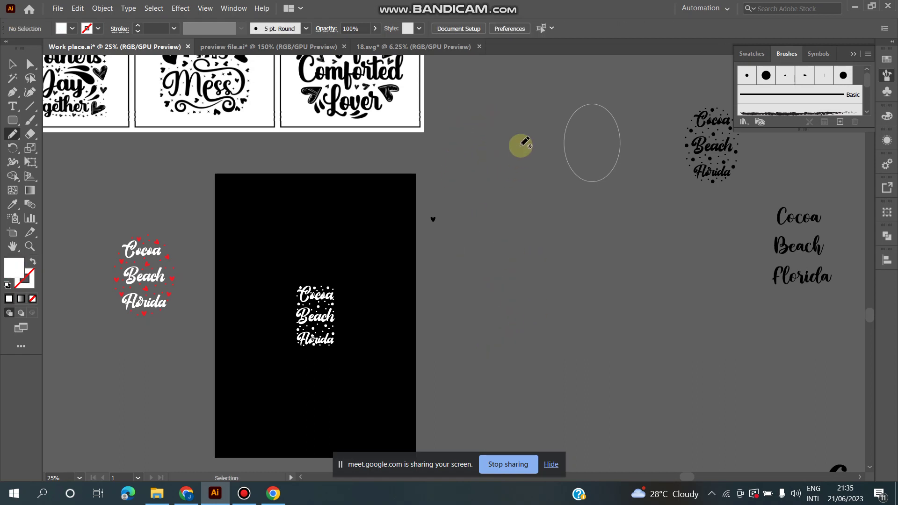
pyautogui.moveTo(503, 321)
pyautogui.mouseDown()
pyautogui.moveTo(470, 193)
pyautogui.moveTo(485, 103)
pyautogui.mouseUp()
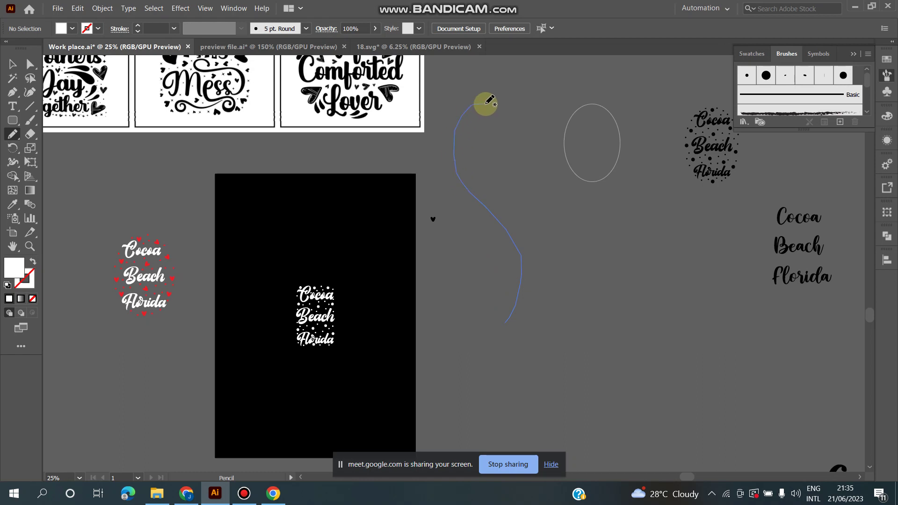
pyautogui.moveTo(510, 149)
pyautogui.mouseDown()
pyautogui.moveTo(477, 192)
pyautogui.moveTo(489, 305)
pyautogui.moveTo(468, 335)
pyautogui.mouseUp()
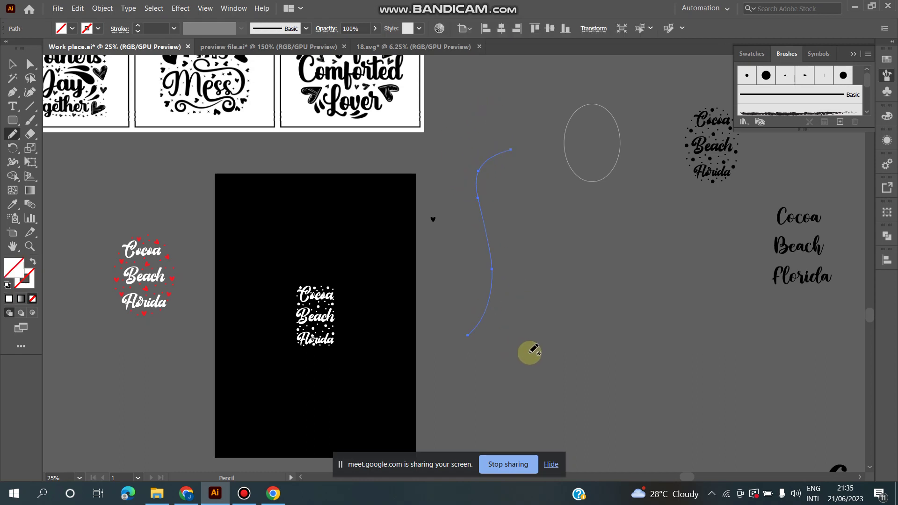
pyautogui.moveTo(532, 352)
pyautogui.mouseDown()
pyautogui.moveTo(536, 330)
pyautogui.moveTo(452, 108)
pyautogui.mouseUp()
pyautogui.hotkey('ctrl', 'z')
pyautogui.hotkey('ctrl', 'z')
pyautogui.hotkey('ctrl', 'z')
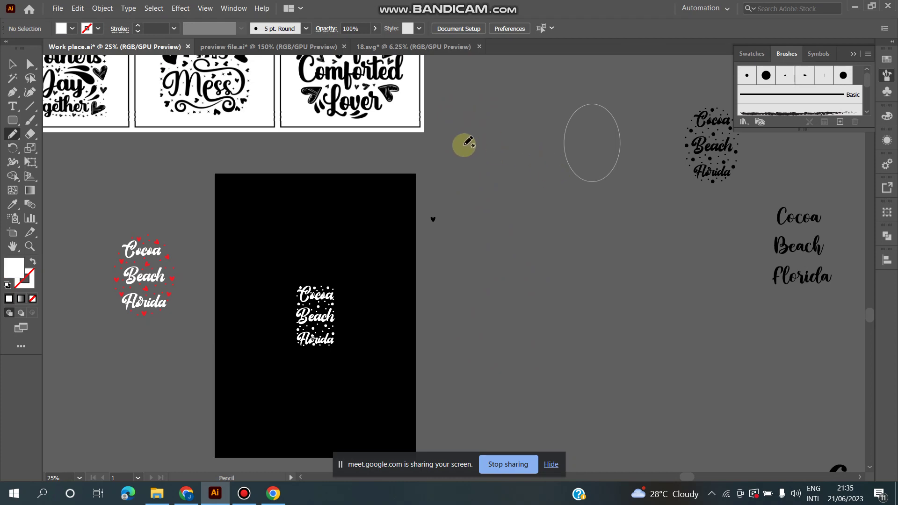
# - Move the black words Cocoa, Beach and Florida together out of the oval dot pattern into empty space beside it
pyautogui.scroll(-1, 468, 140)
pyautogui.scroll(2, 365, 229)
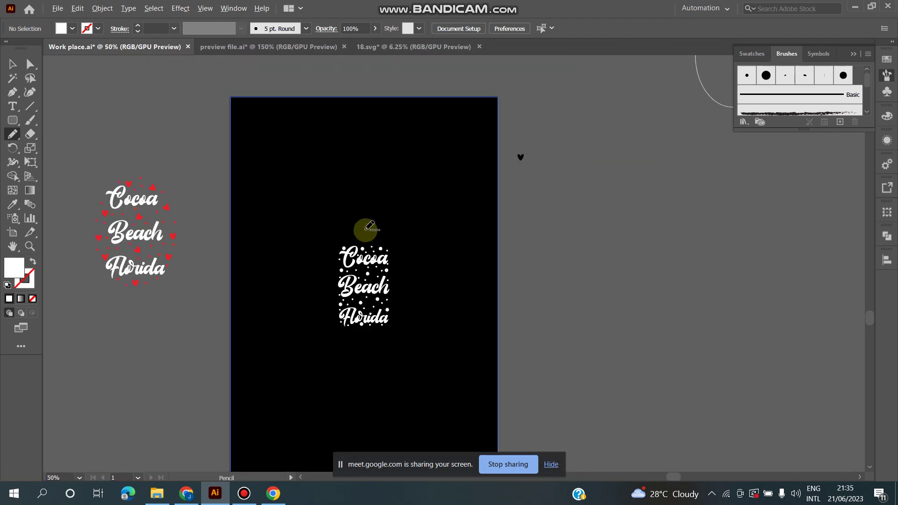
pyautogui.scroll(-1, 365, 230)
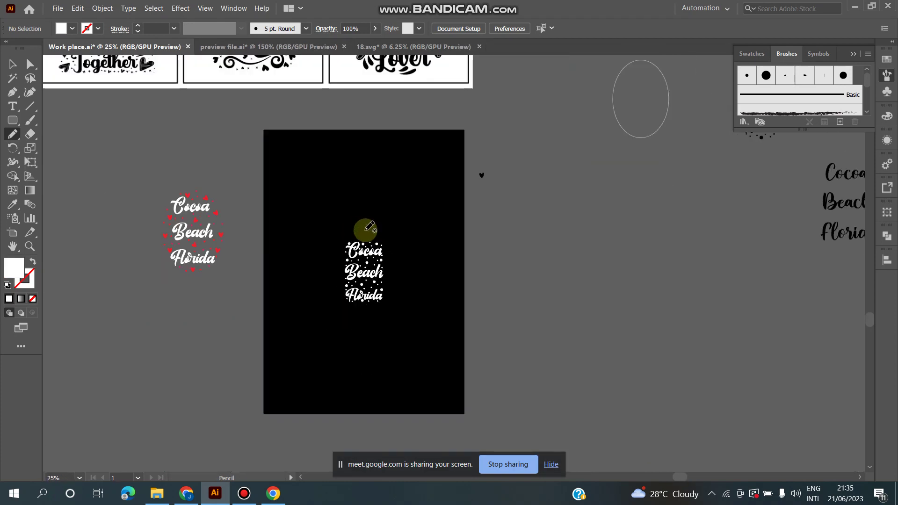
pyautogui.scroll(2, 402, 210)
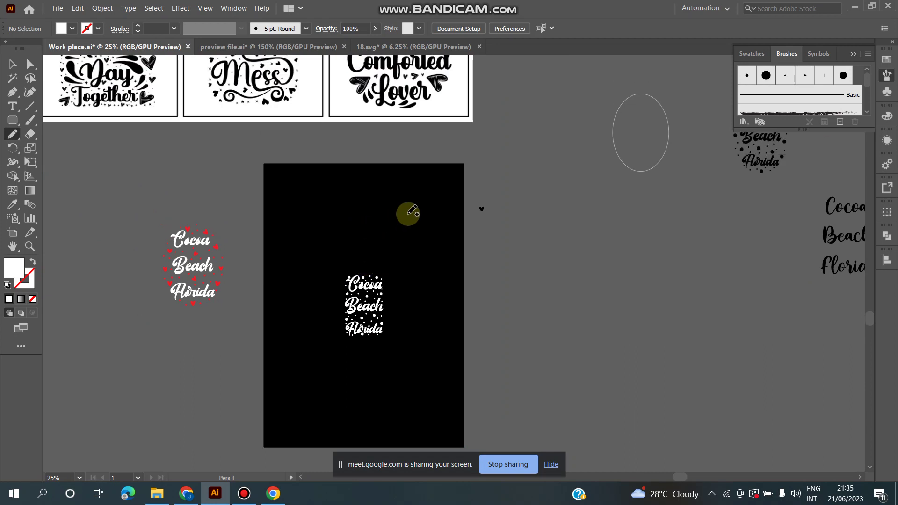
pyautogui.scroll(3, 411, 210)
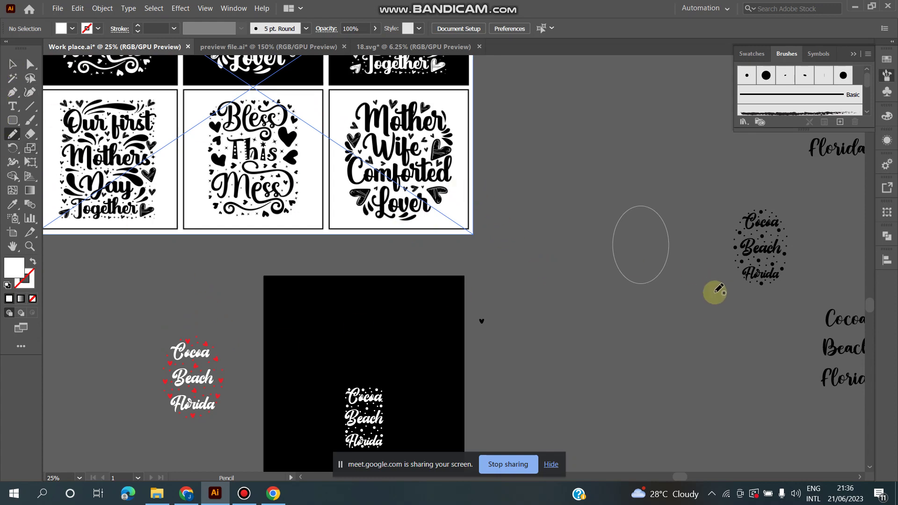
pyautogui.moveTo(699, 339)
pyautogui.mouseDown()
pyautogui.moveTo(440, 333)
pyautogui.moveTo(342, 297)
pyautogui.mouseUp()
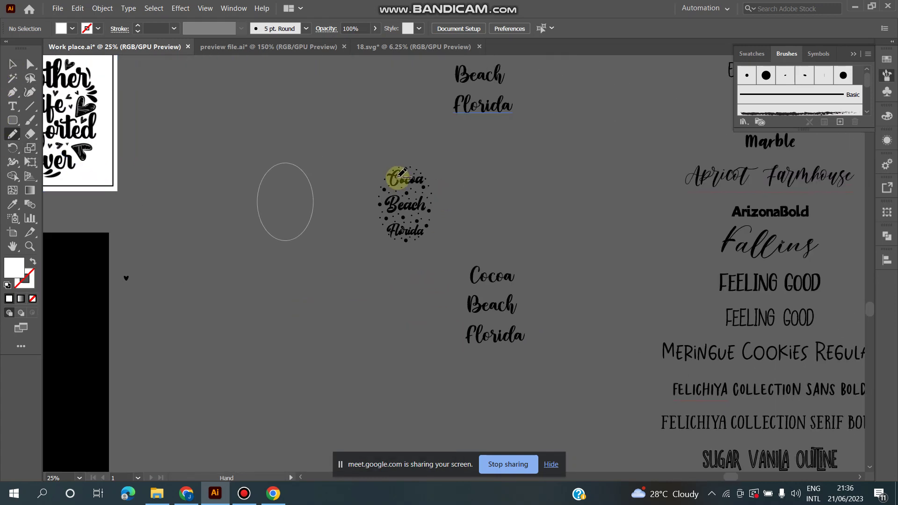
pyautogui.hotkey('ctrl', '-')
pyautogui.hotkey('ctrl', '-')
pyautogui.hotkey('ctrl', '-')
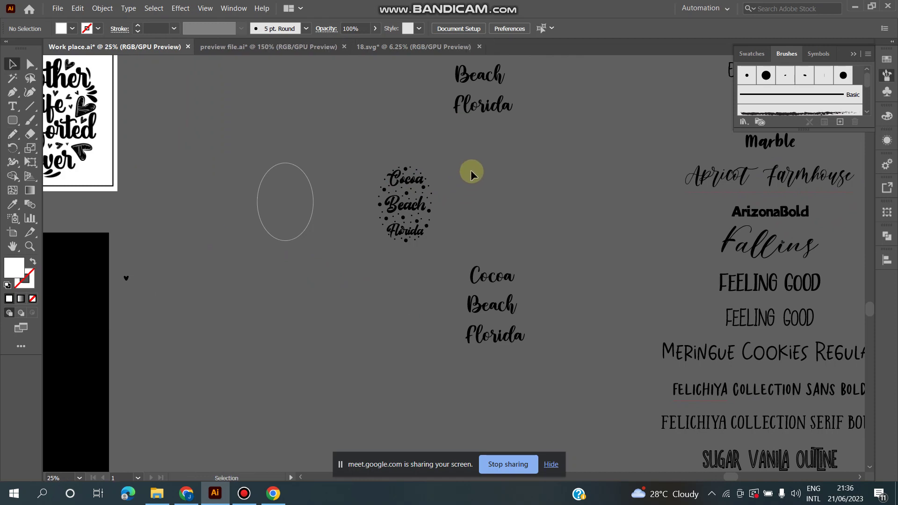
pyautogui.click(411, 178)
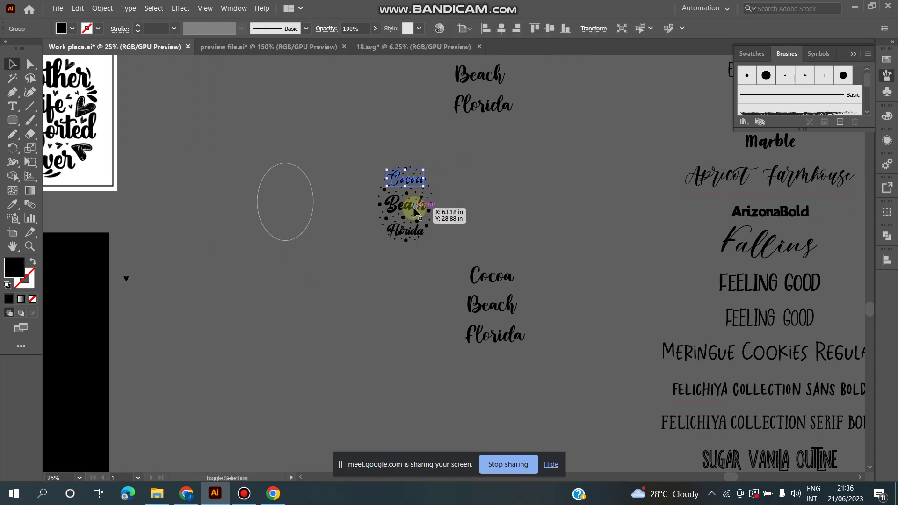
pyautogui.keyDown('shift'); pyautogui.click(414, 211); pyautogui.keyUp('shift')
pyautogui.moveTo(413, 225); pyautogui.dragTo(579, 201)
# - Draw a narrow black vertical ellipse about 0.1 by 0.8 in beside the Cocoa Beach Florida lettering
pyautogui.hotkey('ctrl', '=')
pyautogui.hotkey('ctrl', '=')
pyautogui.hotkey('ctrl', '=')
pyautogui.hotkey('ctrl', '=')
pyautogui.hotkey('ctrl', '=')
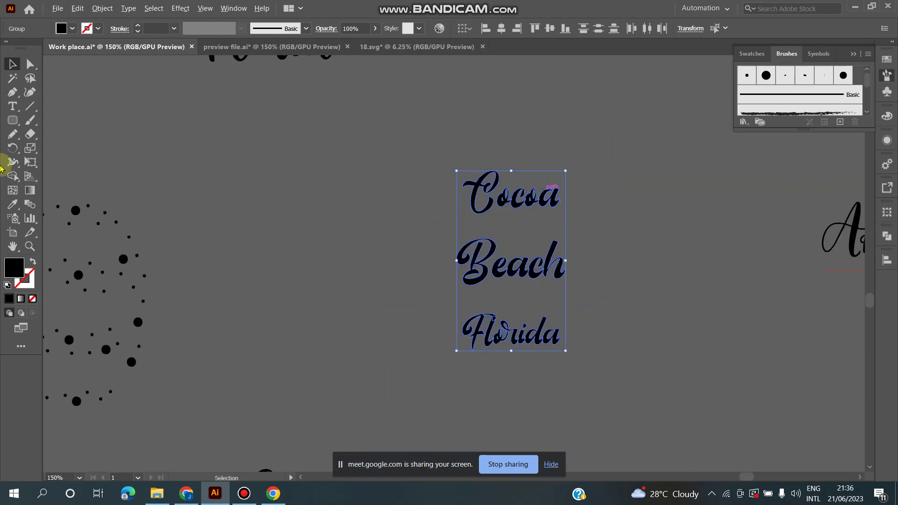
pyautogui.hotkey('ctrl', '-')
pyautogui.hotkey('ctrl', '-')
pyautogui.moveTo(598, 226); pyautogui.dragTo(507, 188)
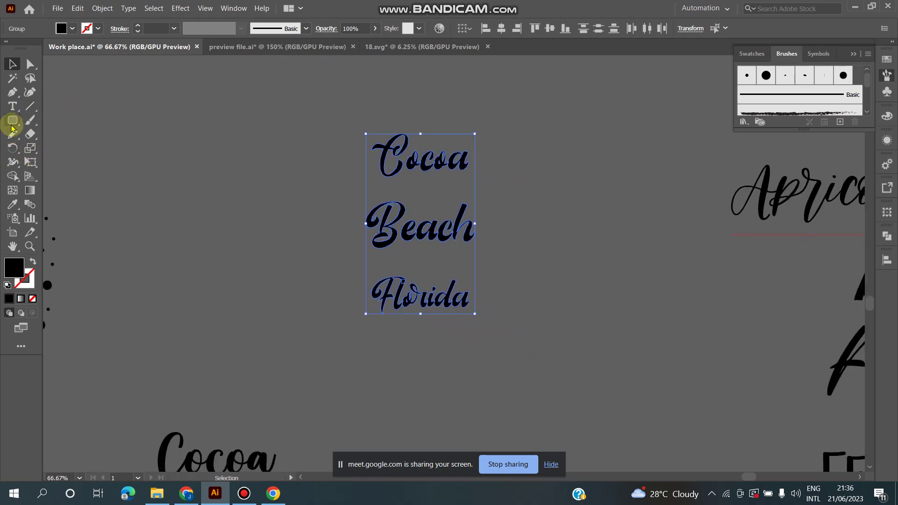
pyautogui.click(13, 121)
pyautogui.click(52, 147)
pyautogui.moveTo(145, 162); pyautogui.dragTo(150, 183)
pyautogui.click(12, 64)
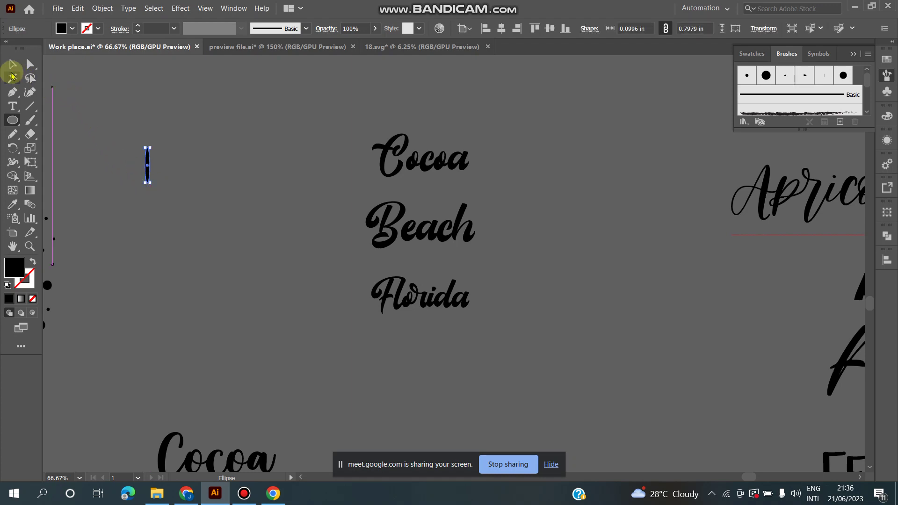
# - Add a copy of the narrow ellipse rotated 90 degrees across its centre, and group both into a four-pointed sparkle
pyautogui.scroll(4, 139, 153)
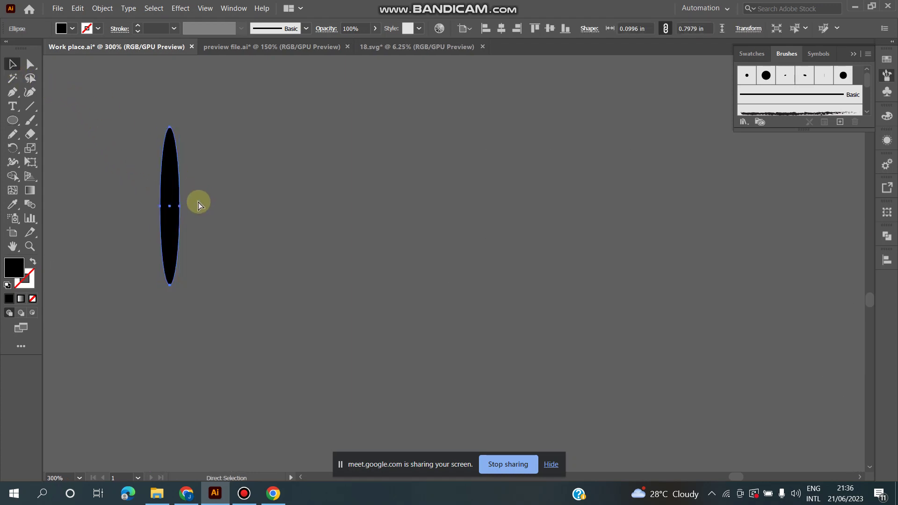
pyautogui.moveTo(183, 121); pyautogui.dragTo(223, 243)
pyautogui.hotkey('ctrl', 'z')
pyautogui.moveTo(185, 132); pyautogui.dragTo(243, 224)
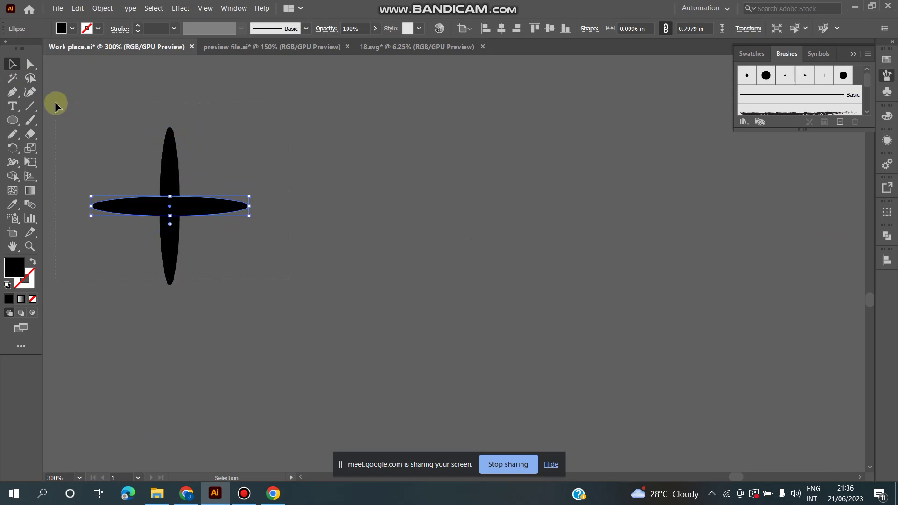
pyautogui.moveTo(55, 107); pyautogui.dragTo(170, 185)
pyautogui.hotkey('ctrl', 'g')
# - Shrink the sparkle and place six copies above Cocoa and in the gaps between the words Cocoa, Beach and Florida
pyautogui.scroll(-3, 171, 187)
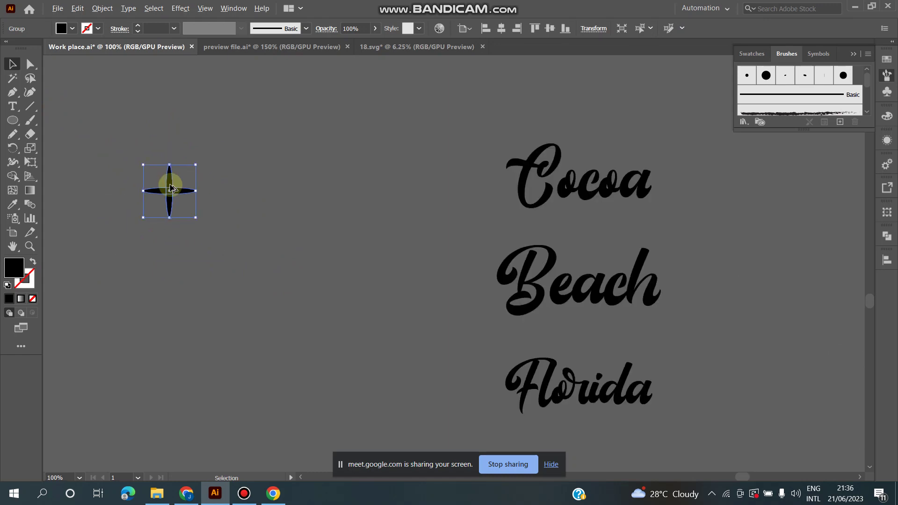
pyautogui.scroll(-1, 225, 243)
pyautogui.moveTo(206, 209); pyautogui.dragTo(424, 258)
pyautogui.click(198, 238)
pyautogui.scroll(2, 493, 231)
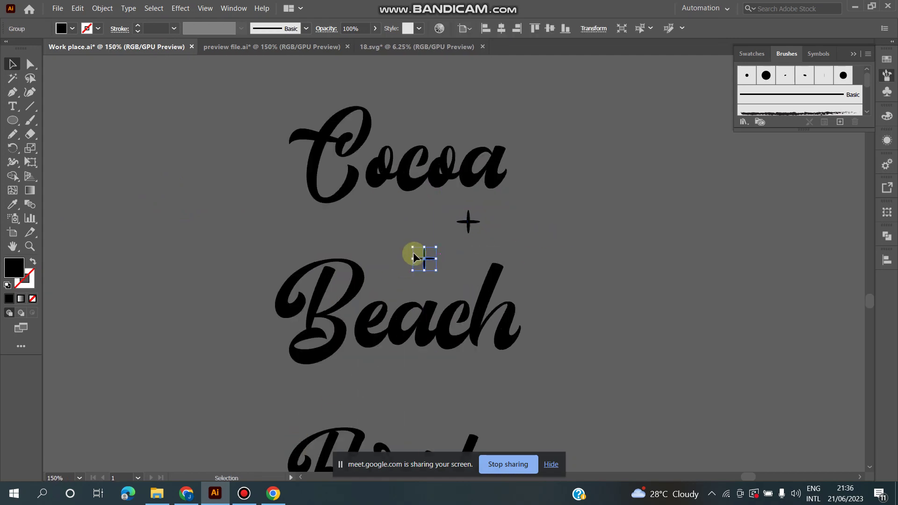
pyautogui.moveTo(470, 223); pyautogui.dragTo(479, 394)
pyautogui.moveTo(424, 256); pyautogui.dragTo(330, 395)
pyautogui.moveTo(469, 228); pyautogui.dragTo(403, 126)
# - Move the white ellipse outline around the sparkle lettering and centre it horizontally with the word Beach
pyautogui.scroll(-5, 456, 225)
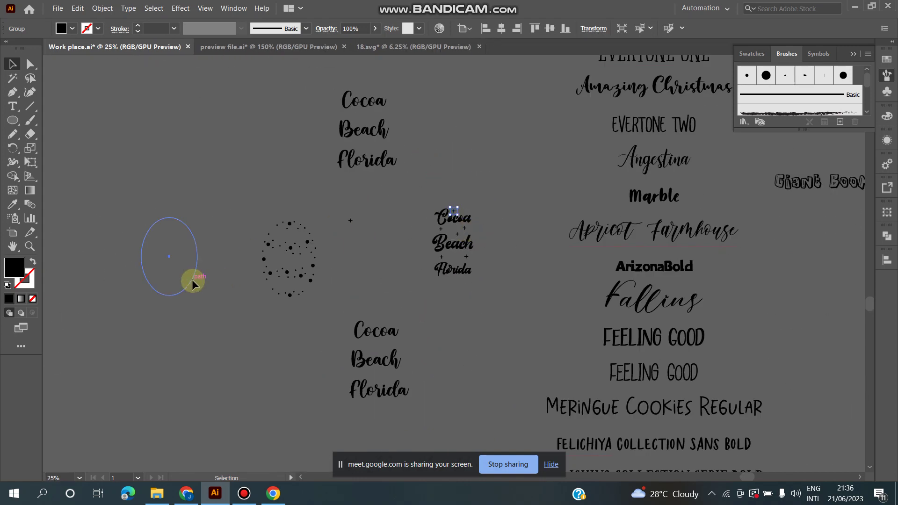
pyautogui.moveTo(192, 279)
pyautogui.mouseDown()
pyautogui.moveTo(487, 270)
pyautogui.moveTo(470, 266)
pyautogui.mouseUp()
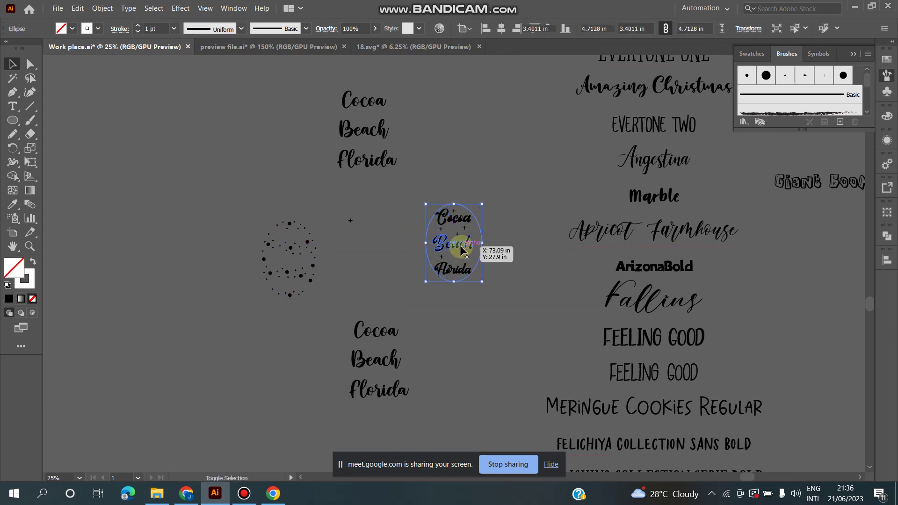
pyautogui.keyDown('shift'); pyautogui.click(459, 247); pyautogui.keyUp('shift')
pyautogui.click(499, 31)
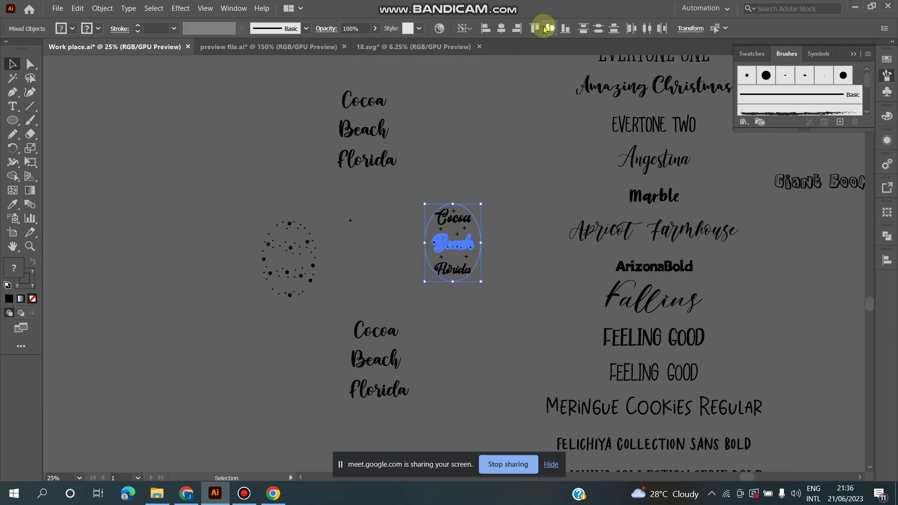
pyautogui.click(535, 195)
pyautogui.scroll(3, 457, 240)
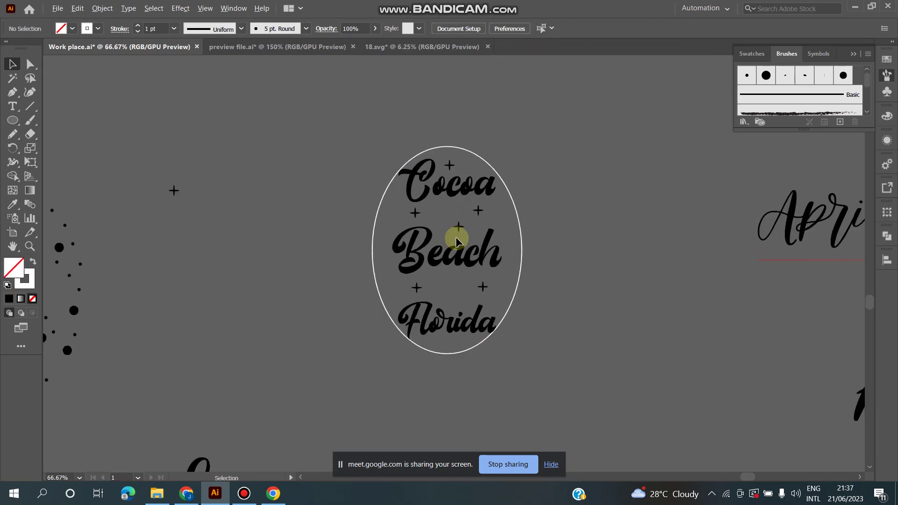
pyautogui.scroll(3, 448, 173)
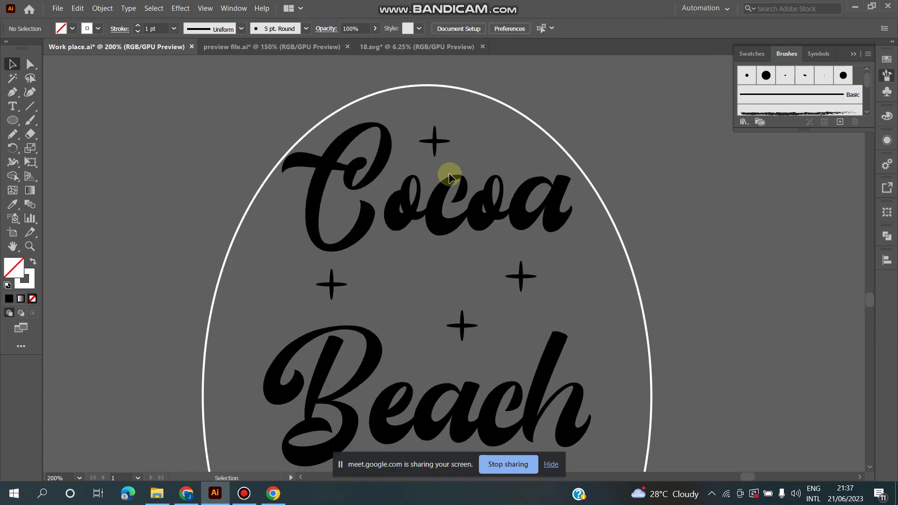
pyautogui.scroll(-2, 453, 173)
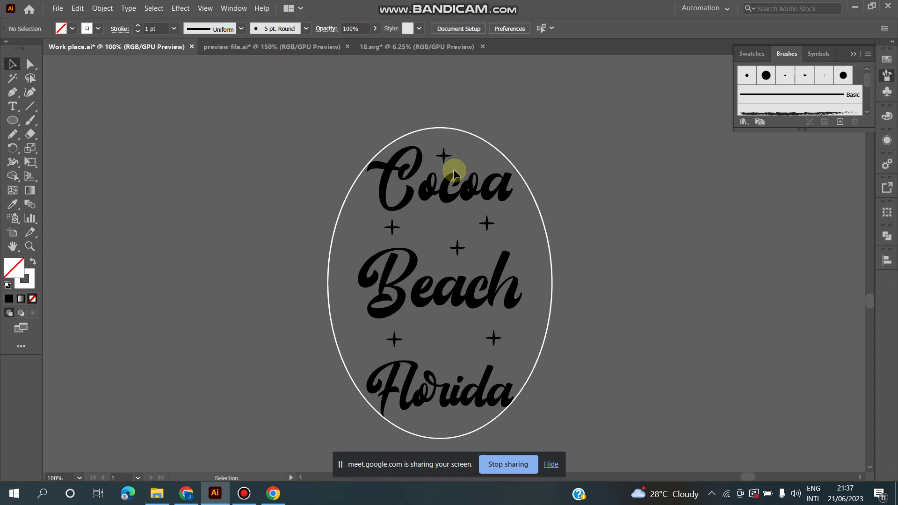